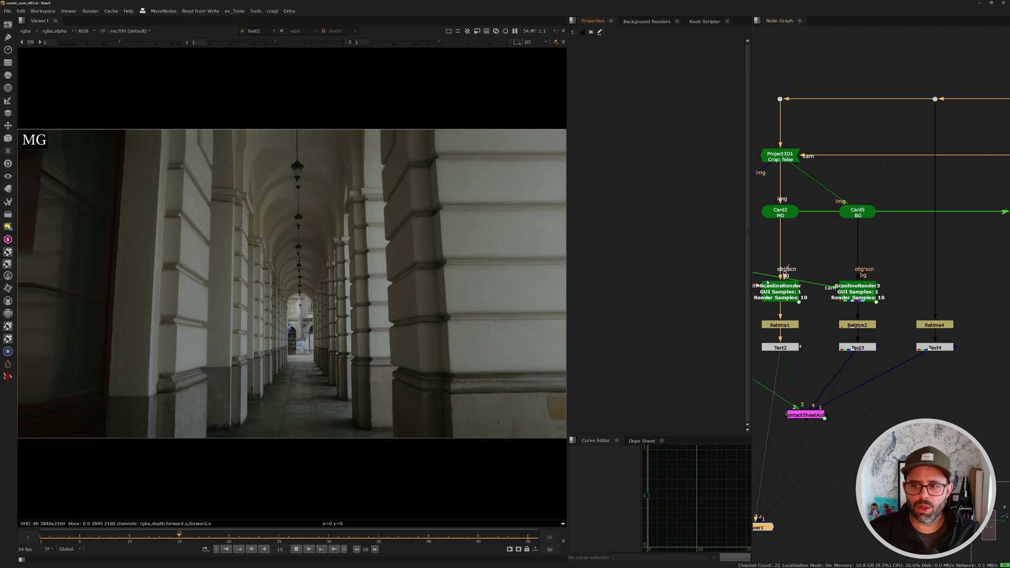
# Compare the Original, FG and MG results in the viewer, marking a mid-distance column along the corridor with a sample region.
pyautogui.press('3')
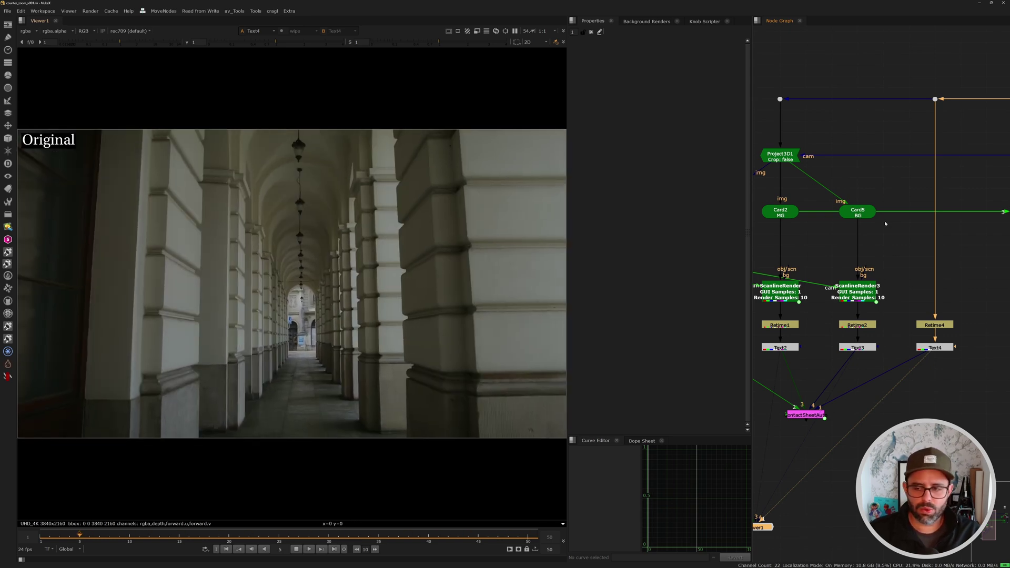
pyautogui.click(878, 260)
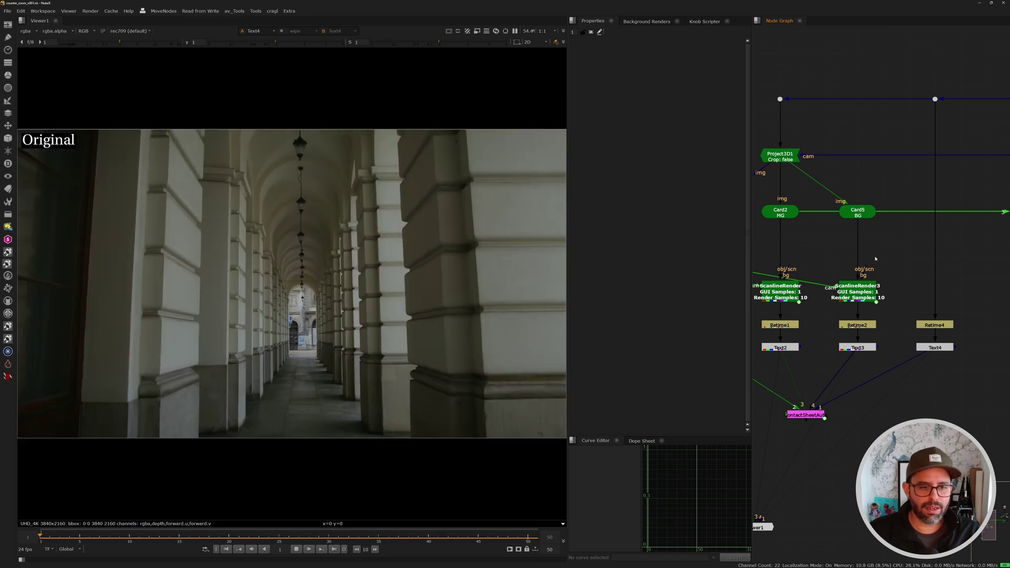
pyautogui.press('1')
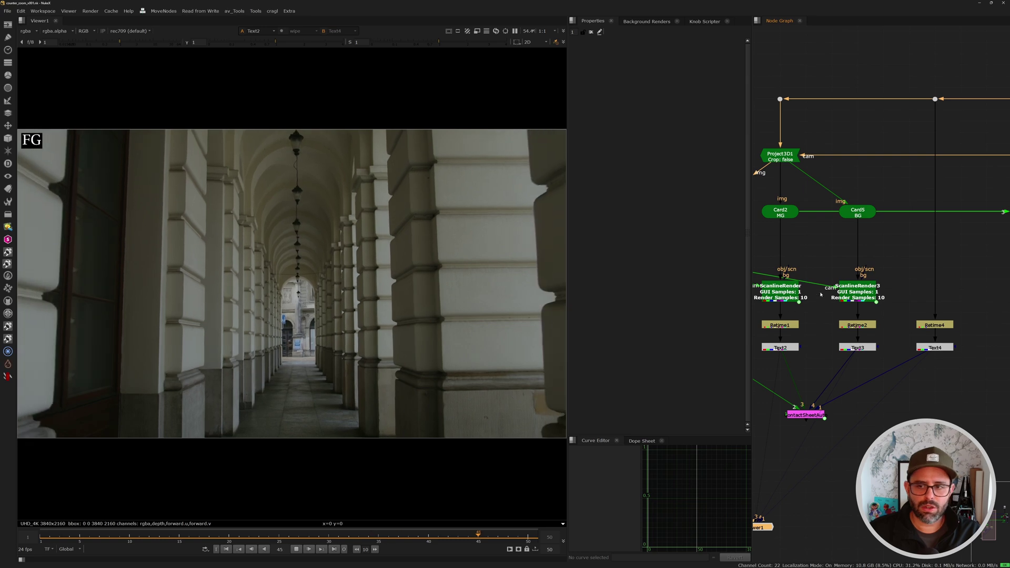
pyautogui.press('2')
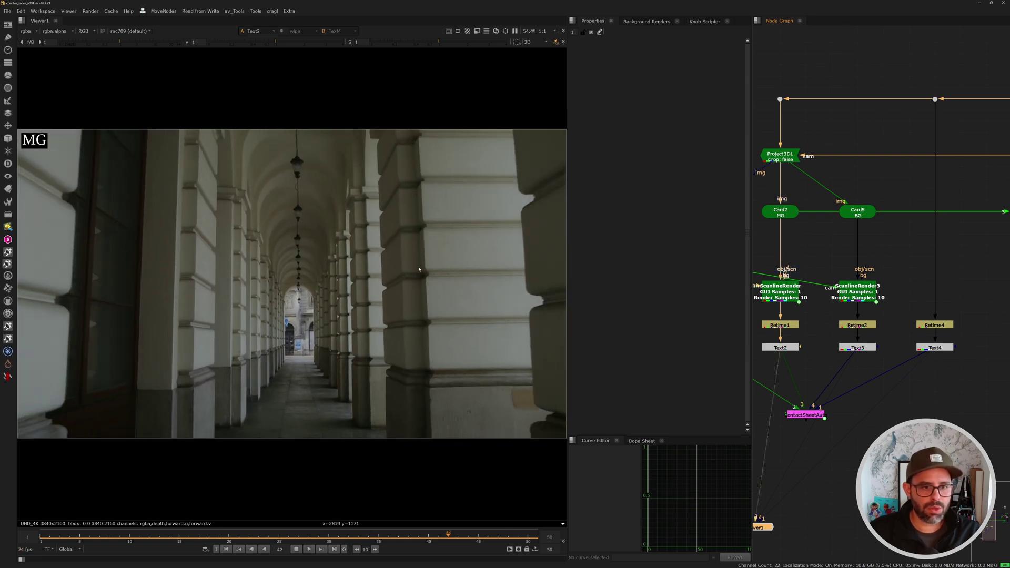
pyautogui.keyDown('ctrl'); pyautogui.keyDown('shift'); pyautogui.moveTo(355, 279); pyautogui.dragTo(368, 388); pyautogui.keyUp('shift'); pyautogui.keyUp('ctrl')
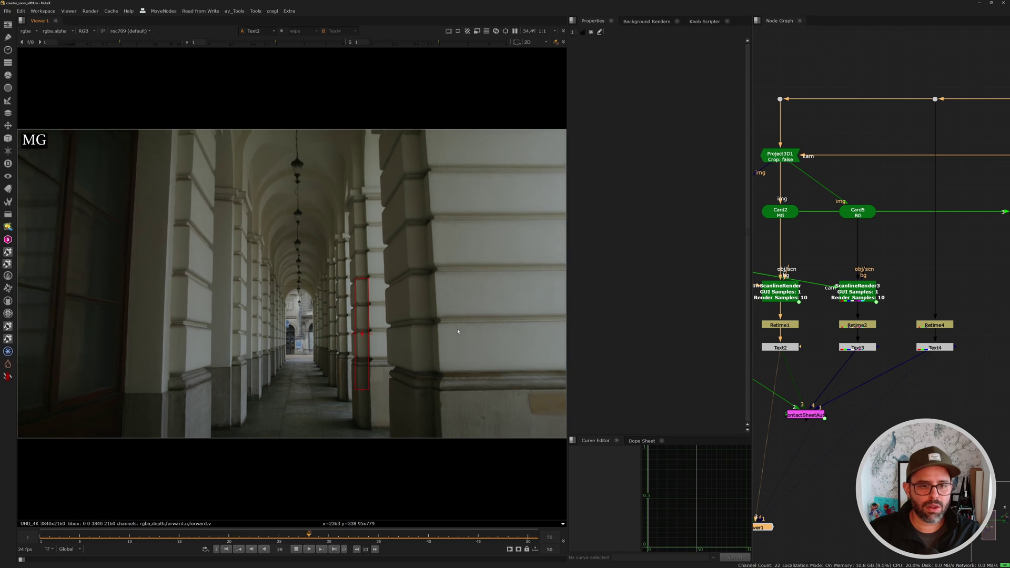
pyautogui.press('1')
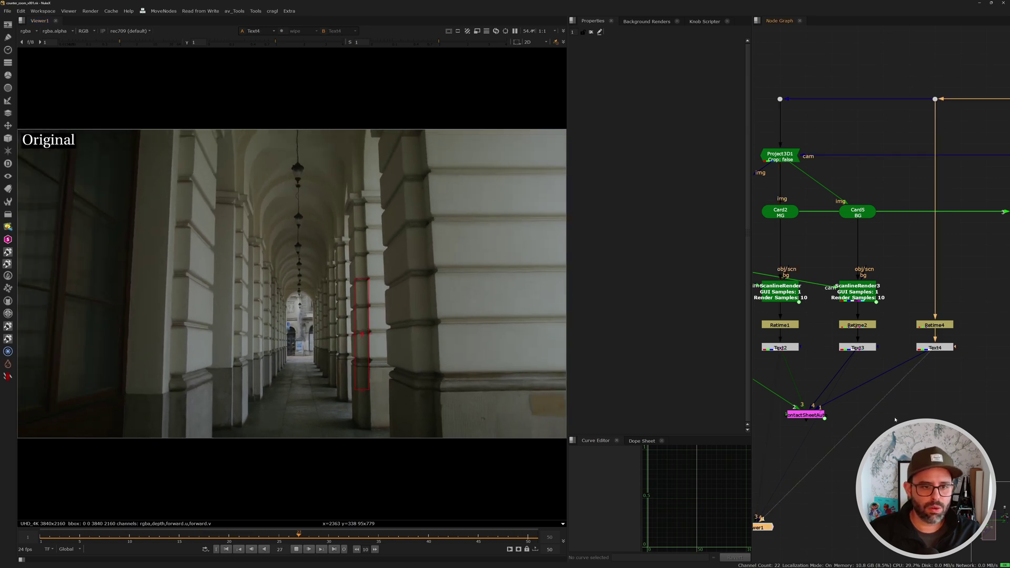
pyautogui.press('1')
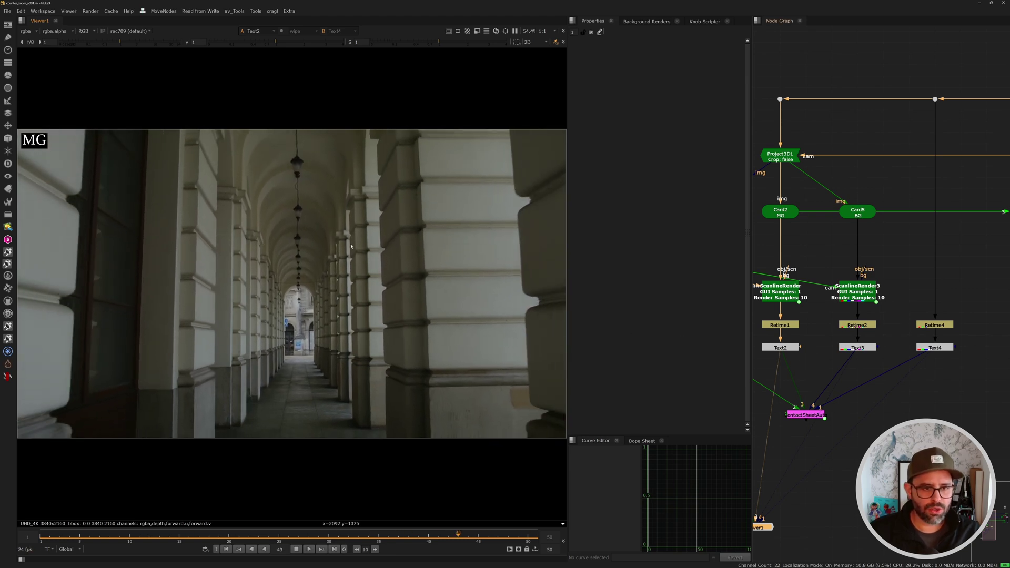
# View the FG branch's Text1 result and mark the edge of a foreground column with a sample region.
pyautogui.moveTo(759, 363); pyautogui.dragTo(876, 352, button='middle')
pyautogui.scroll(2, 832, 347)
pyautogui.click(829, 352)
pyautogui.scroll(-3, 858, 384)
pyautogui.press('1')
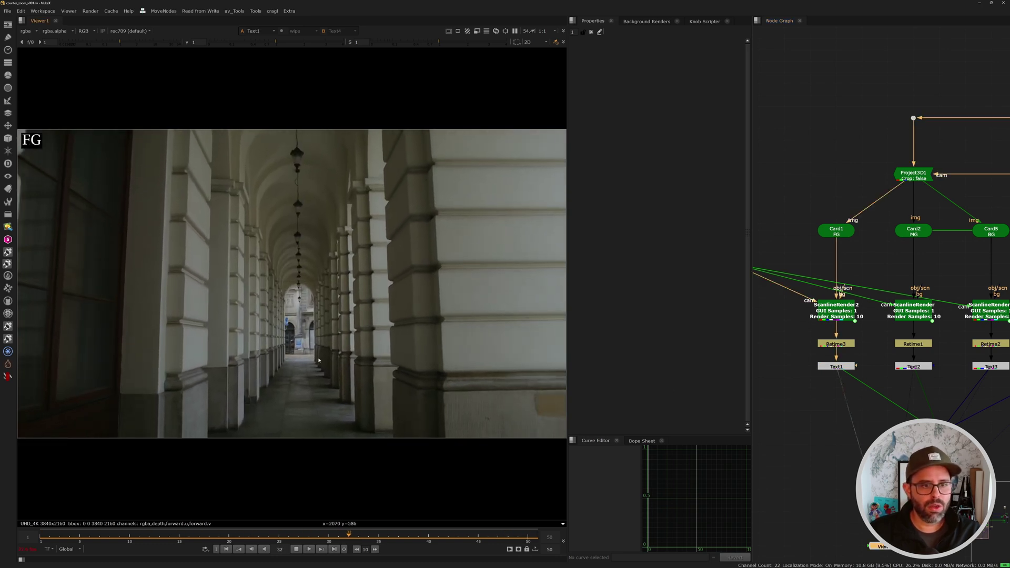
pyautogui.keyDown('ctrl'); pyautogui.keyDown('shift'); pyautogui.moveTo(152, 246); pyautogui.dragTo(173, 391); pyautogui.keyUp('shift'); pyautogui.keyUp('ctrl')
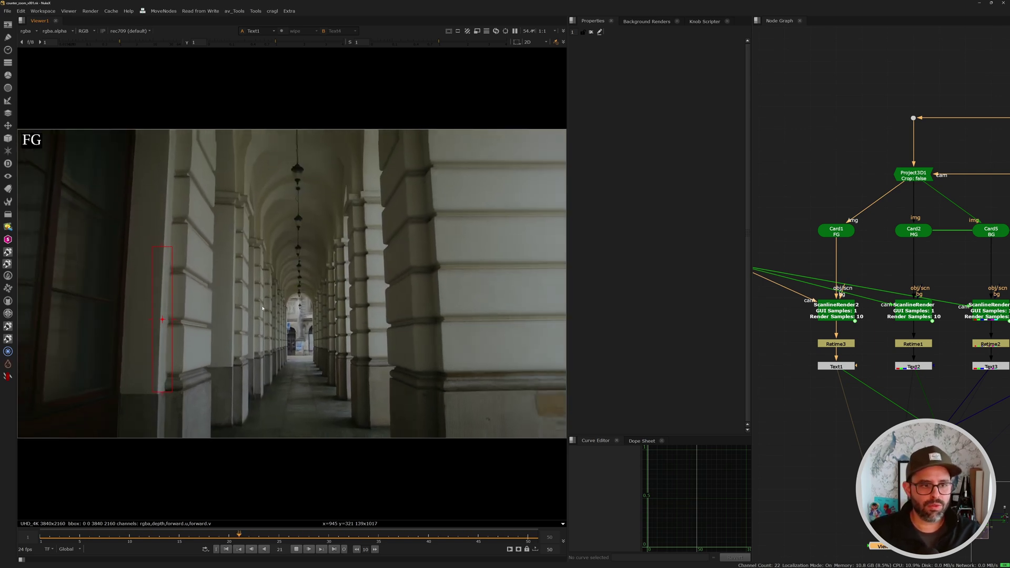
# Compare the marked column against the other projection results, ending on the BG version, and stop playback.
pyautogui.press('2')
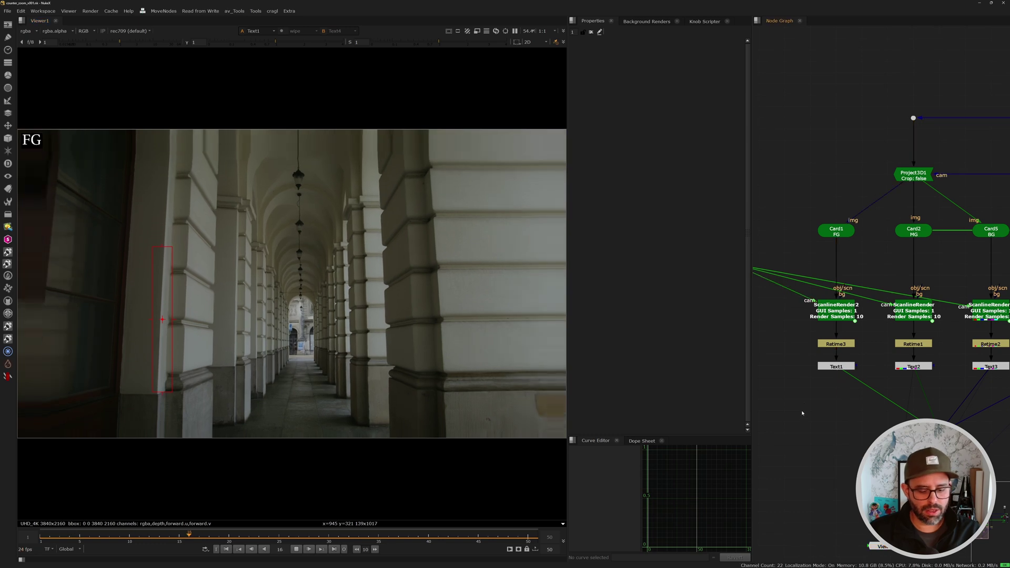
pyautogui.press('3')
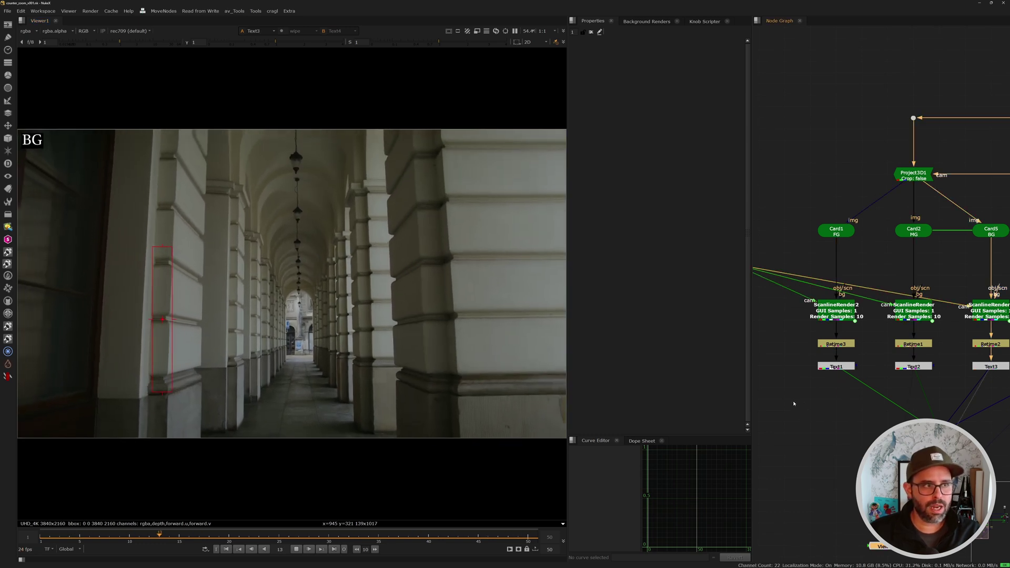
pyautogui.press('2')
pyautogui.press('3')
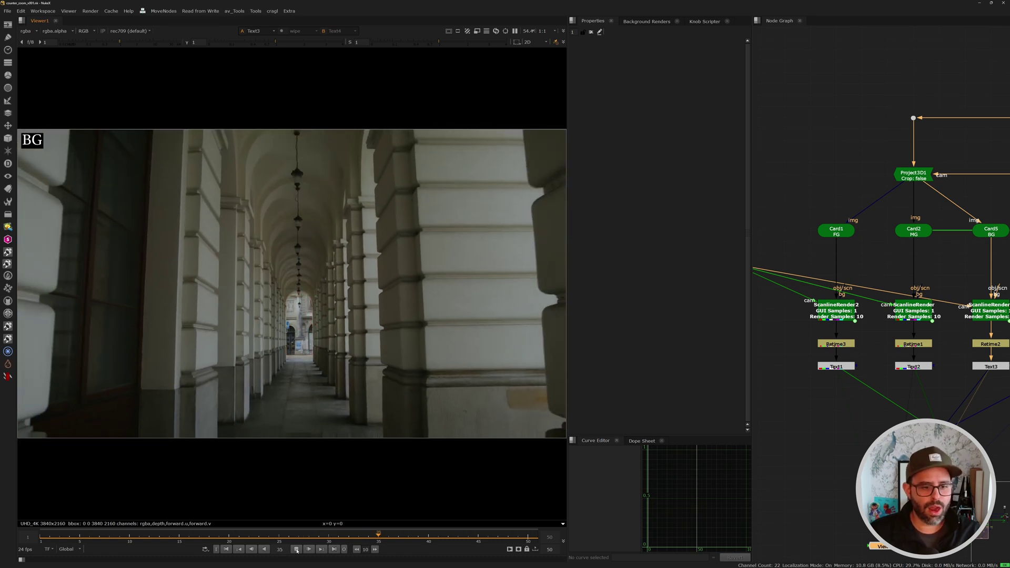
pyautogui.click(297, 550)
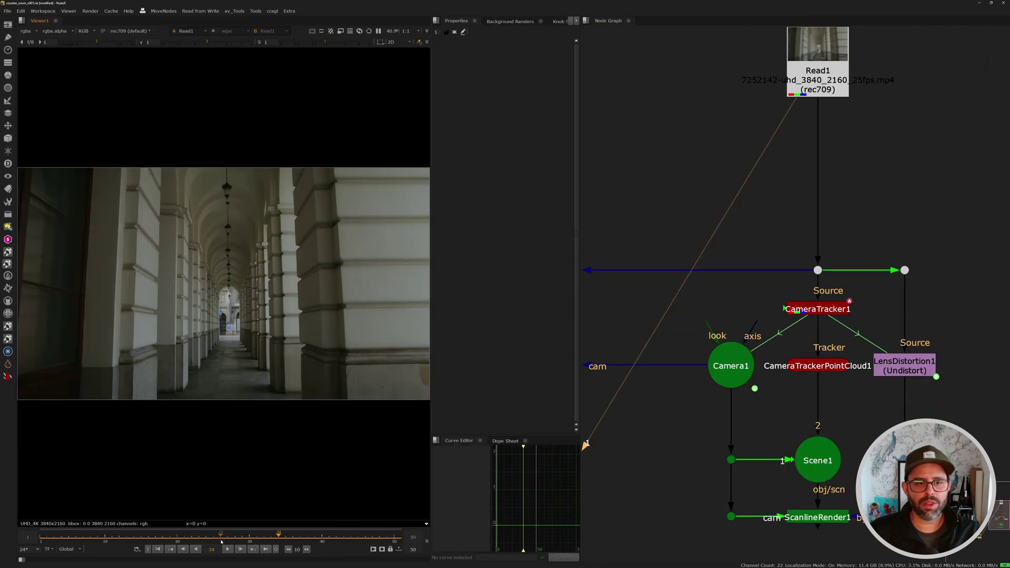
# Play back the Read1 source footage and examine the CameraTracker1 node setup beneath it.
pyautogui.click(227, 549)
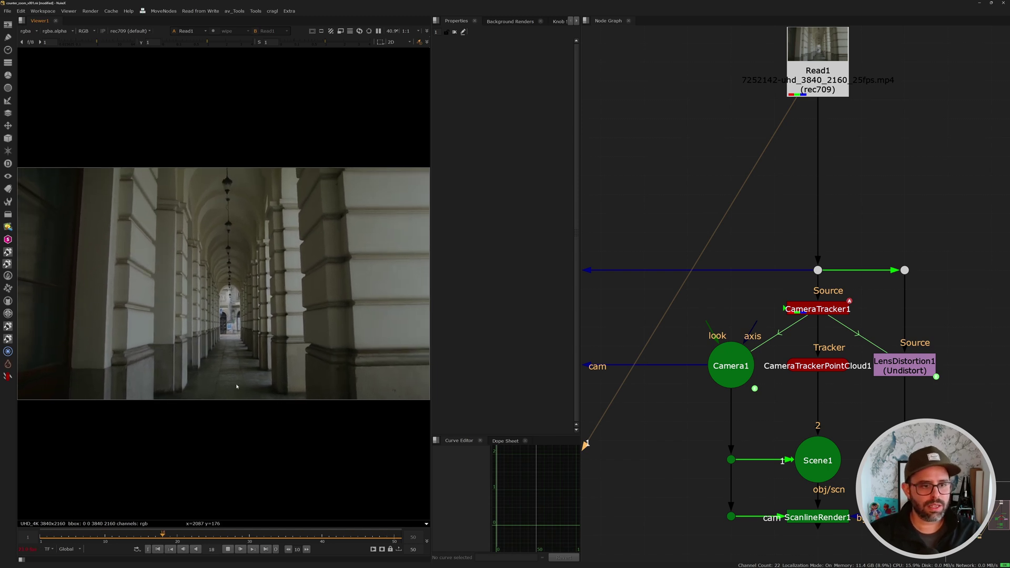
pyautogui.scroll(5, 804, 237)
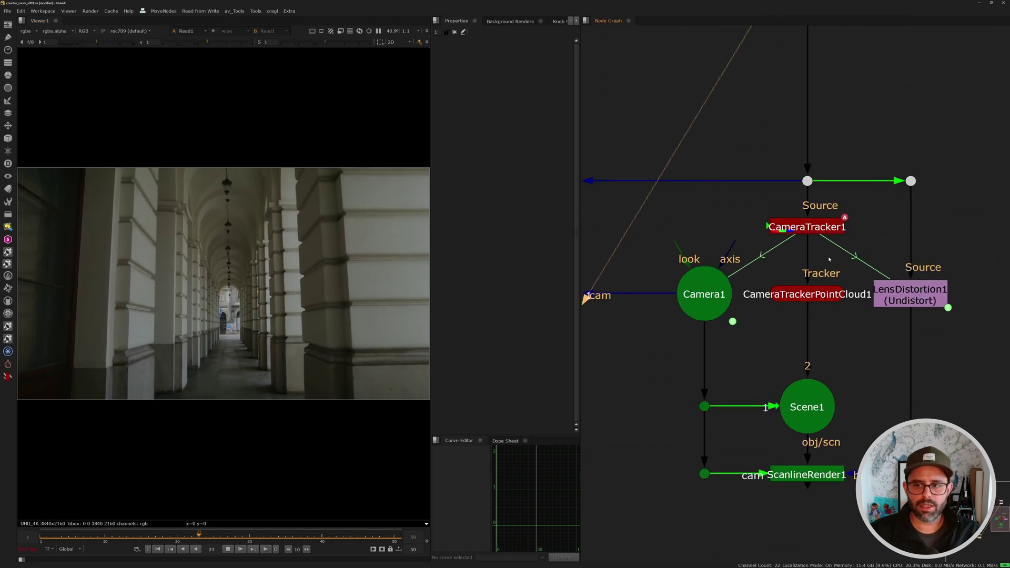
pyautogui.moveTo(672, 176); pyautogui.dragTo(927, 271)
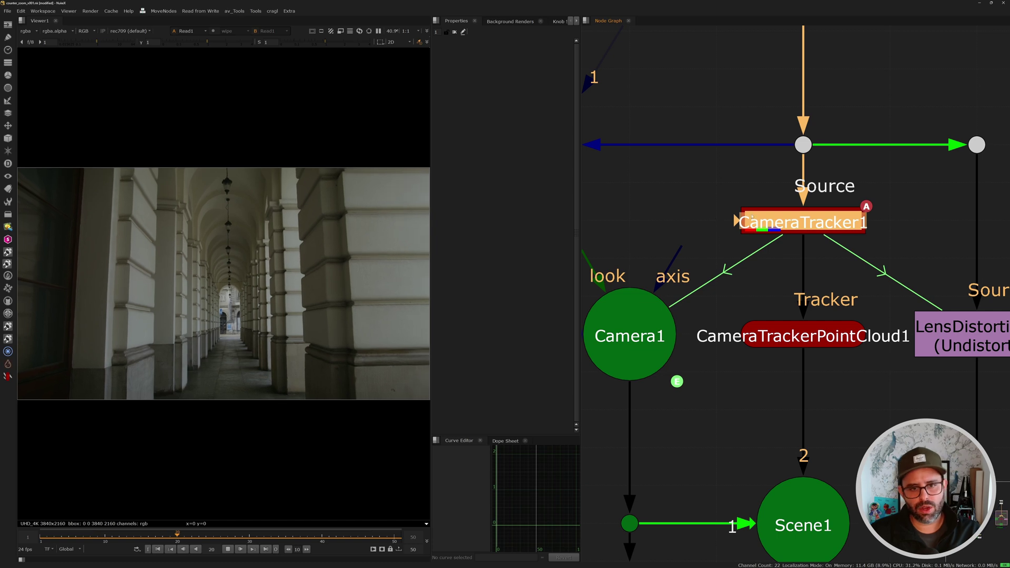
pyautogui.scroll(-3, 678, 206)
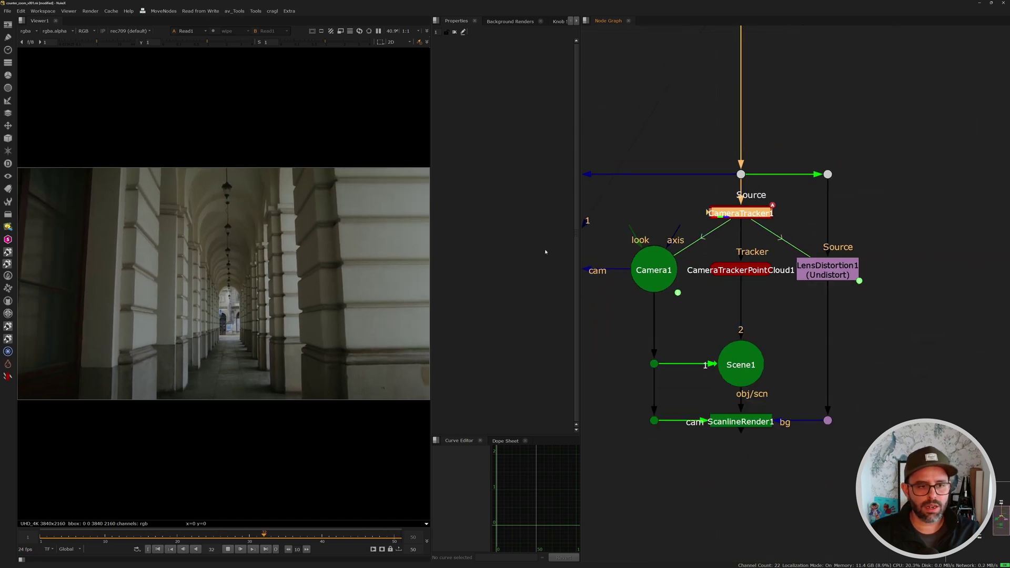
pyautogui.scroll(3, 706, 264)
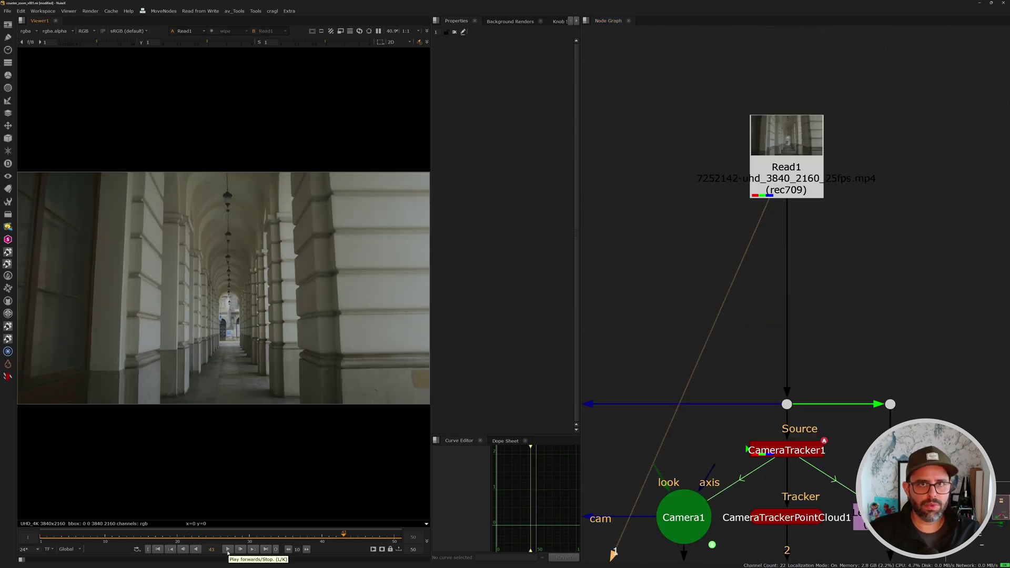
# Play the Read1 source footage again and open the CameraTracker1 properties to display its tracks.
pyautogui.click(228, 548)
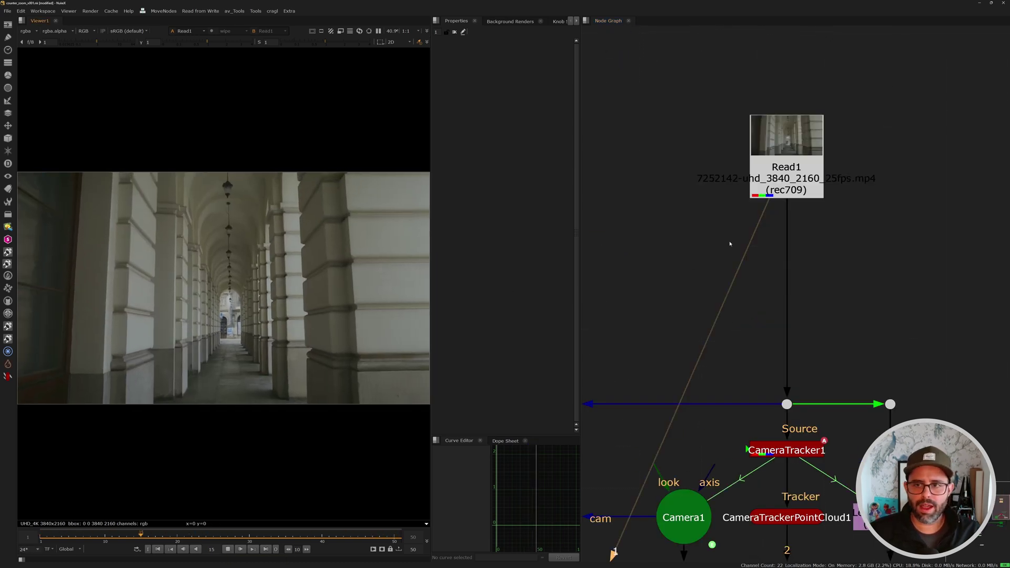
pyautogui.moveTo(821, 268)
pyautogui.mouseDown(button='middle')
pyautogui.moveTo(869, 220)
pyautogui.moveTo(814, 274)
pyautogui.mouseUp(button='middle')
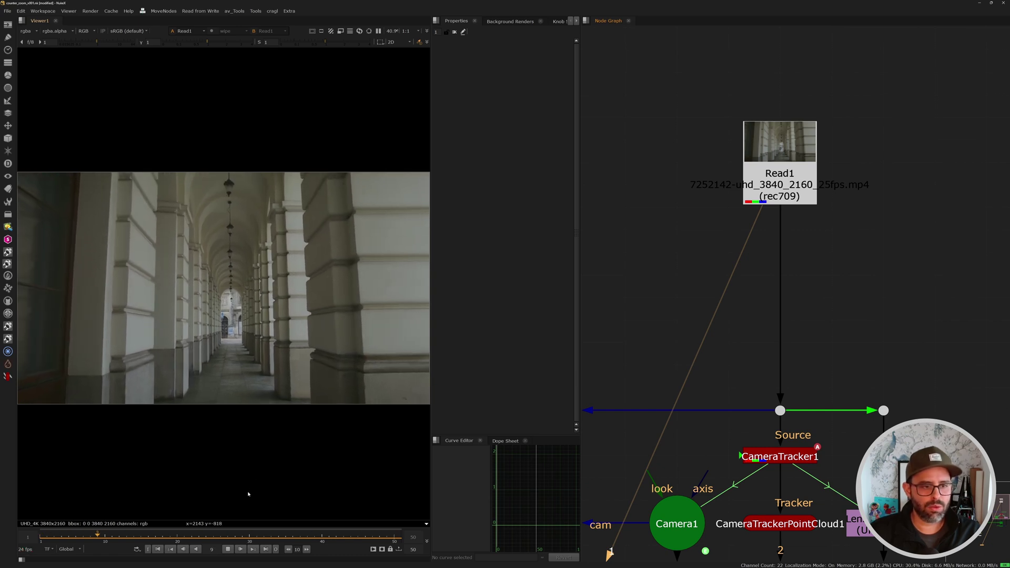
pyautogui.scroll(3, 709, 408)
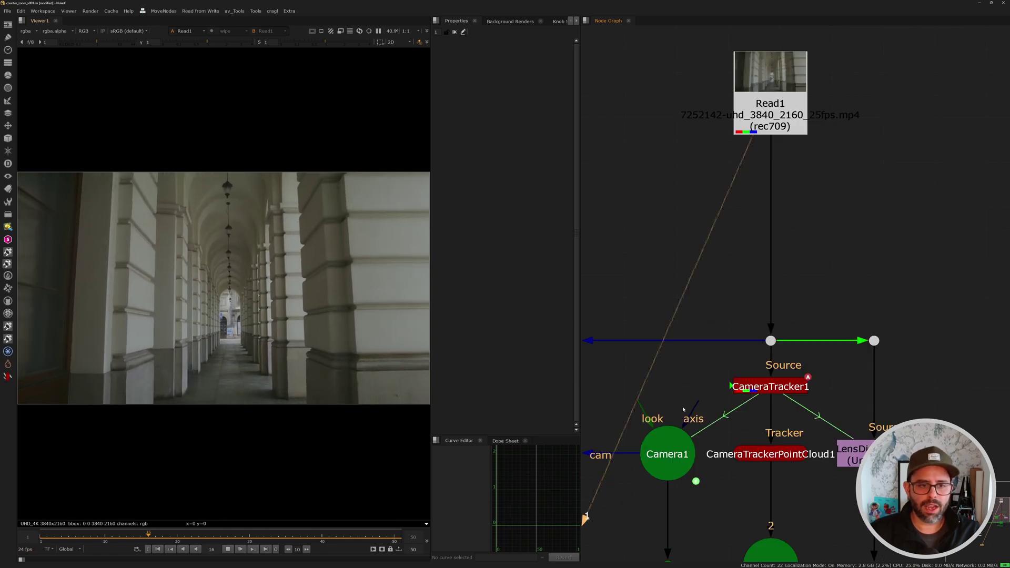
pyautogui.moveTo(708, 408); pyautogui.dragTo(701, 317, button='middle')
pyautogui.moveTo(690, 252); pyautogui.dragTo(921, 345)
pyautogui.doubleClick(798, 301)
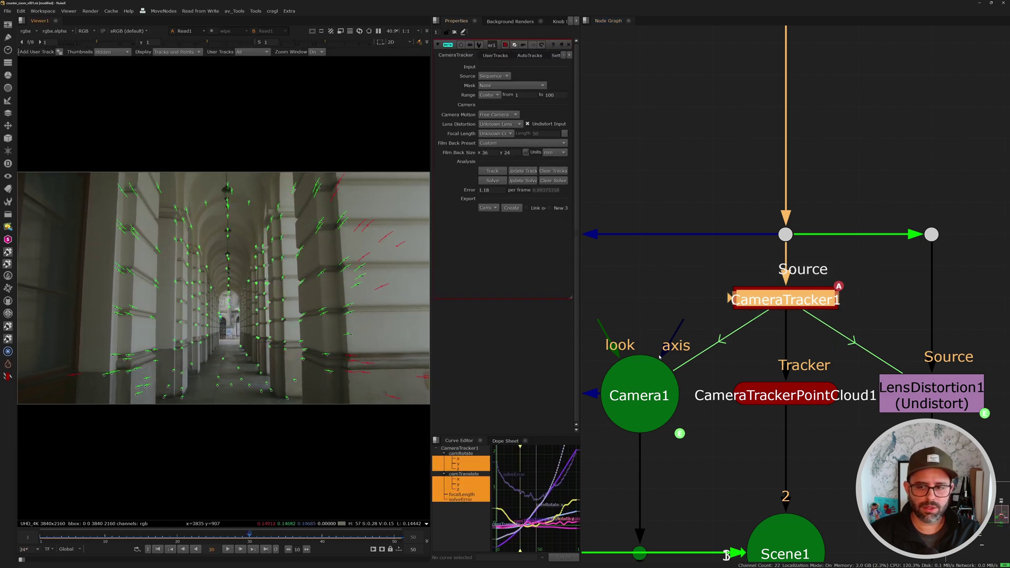
pyautogui.scroll(-2, 761, 271)
pyautogui.scroll(2, 772, 311)
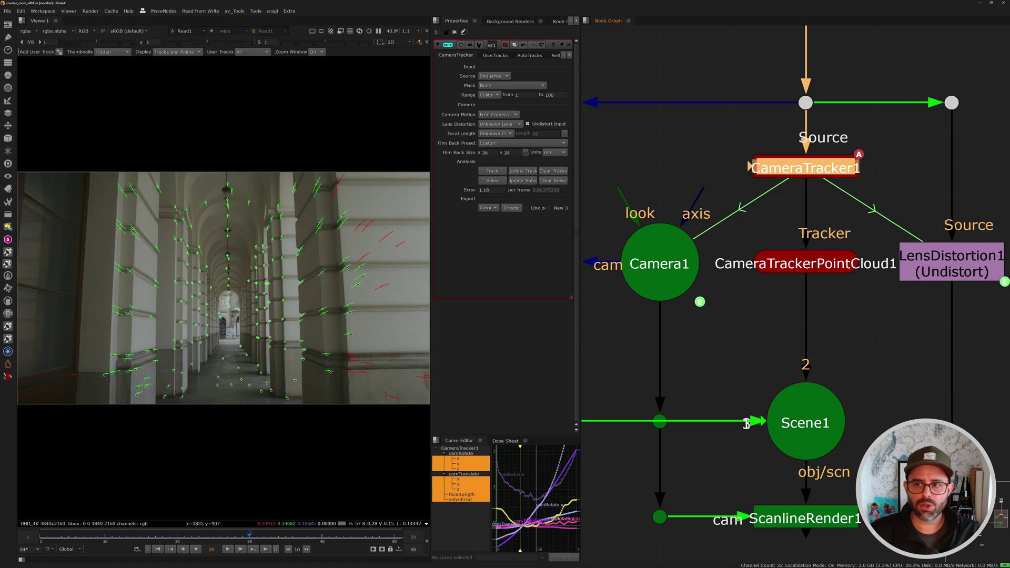
# Inspect Scene1 with its tracked point cloud in the 3D viewer, and return the viewer to CameraTracker1.
pyautogui.moveTo(733, 348); pyautogui.dragTo(845, 478)
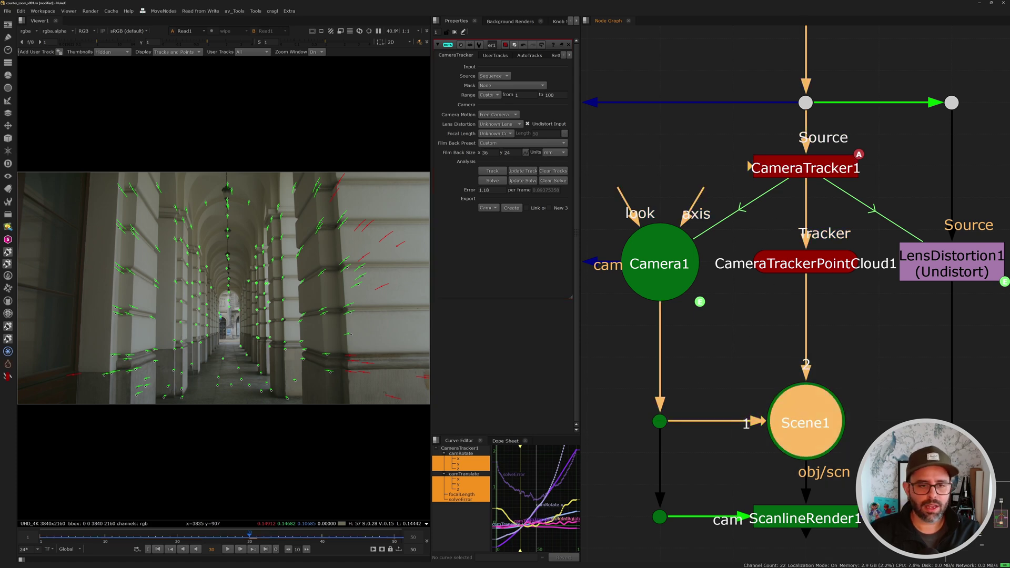
pyautogui.press('1')
pyautogui.scroll(-5, 268, 282)
pyautogui.keyDown('ctrl'); pyautogui.moveTo(269, 282); pyautogui.dragTo(302, 279); pyautogui.keyUp('ctrl')
pyautogui.keyDown('ctrl'); pyautogui.moveTo(221, 279); pyautogui.dragTo(206, 304); pyautogui.keyUp('ctrl')
pyautogui.click(784, 168)
pyautogui.press('1')
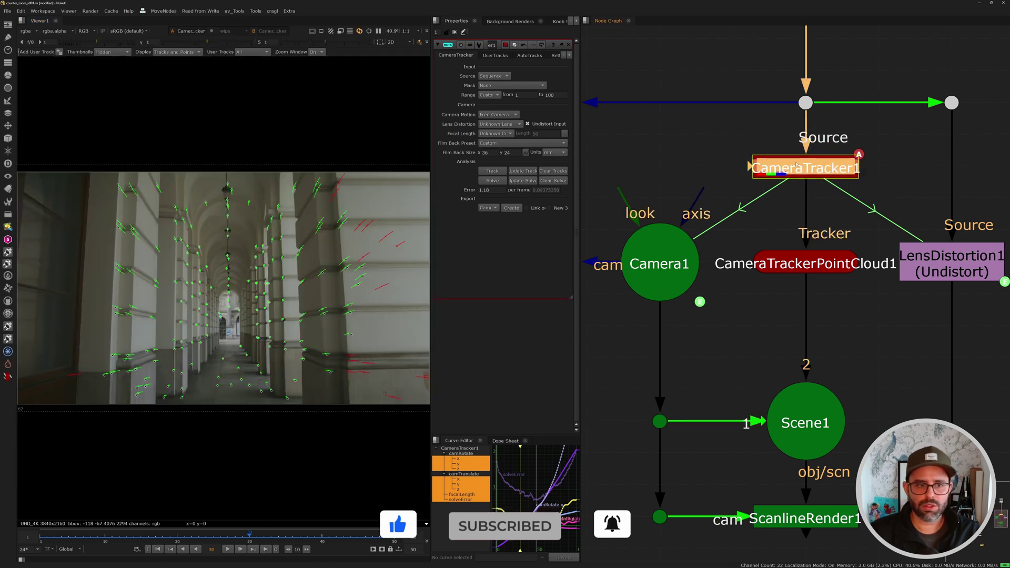
# Create a card from the track point on a mid-distance column along one side of the corridor.
pyautogui.scroll(3, 194, 325)
pyautogui.scroll(1, 190, 310)
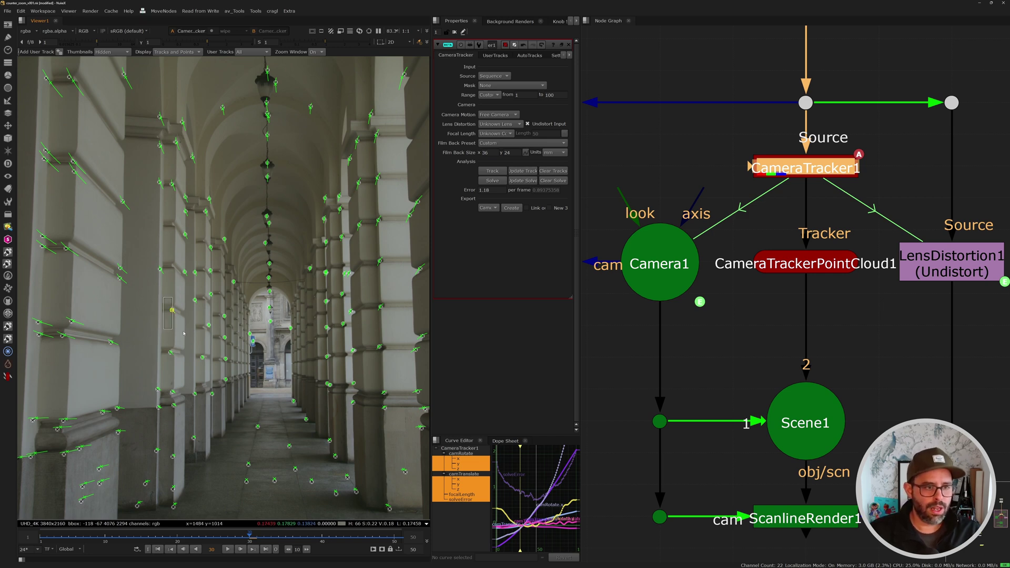
pyautogui.scroll(-2, 187, 325)
pyautogui.scroll(1, 191, 325)
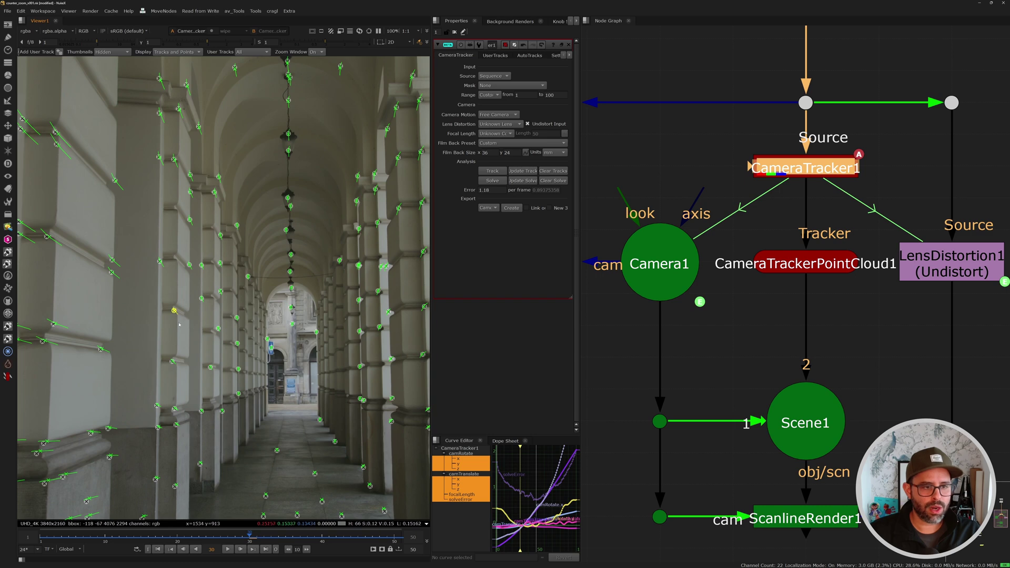
pyautogui.scroll(1, 206, 331)
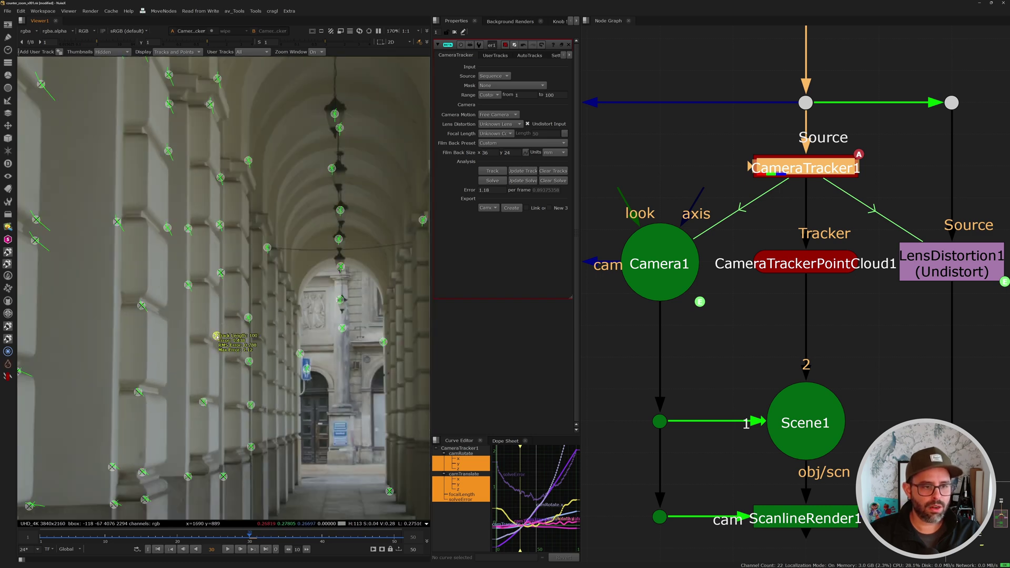
pyautogui.rightClick(216, 335)
pyautogui.moveTo(248, 356)
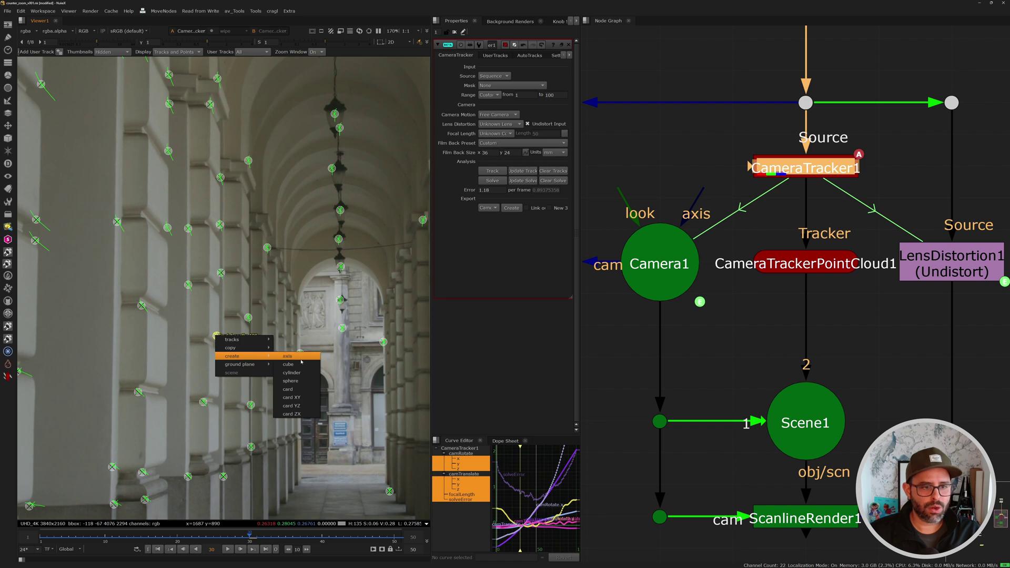
pyautogui.click(288, 388)
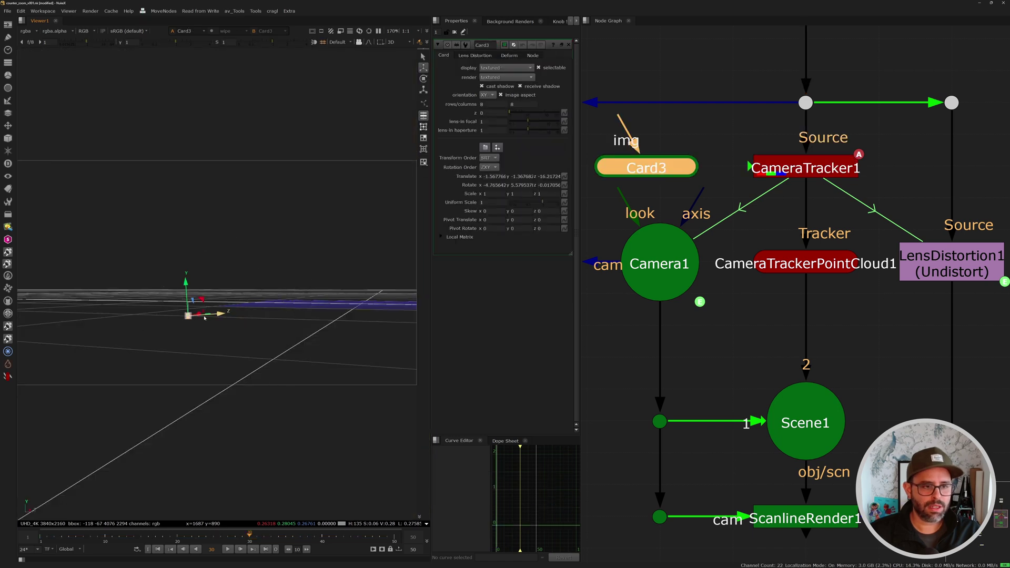
# Examine the new card's placement in 3D space and its Z translation.
pyautogui.keyDown('ctrl'); pyautogui.moveTo(205, 318); pyautogui.dragTo(381, 228); pyautogui.keyUp('ctrl')
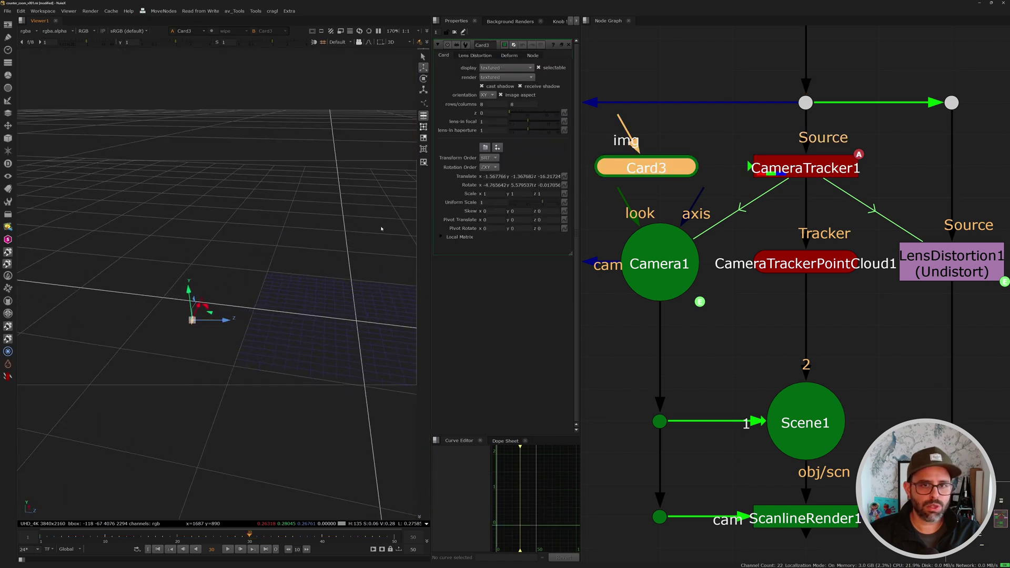
pyautogui.click(541, 176)
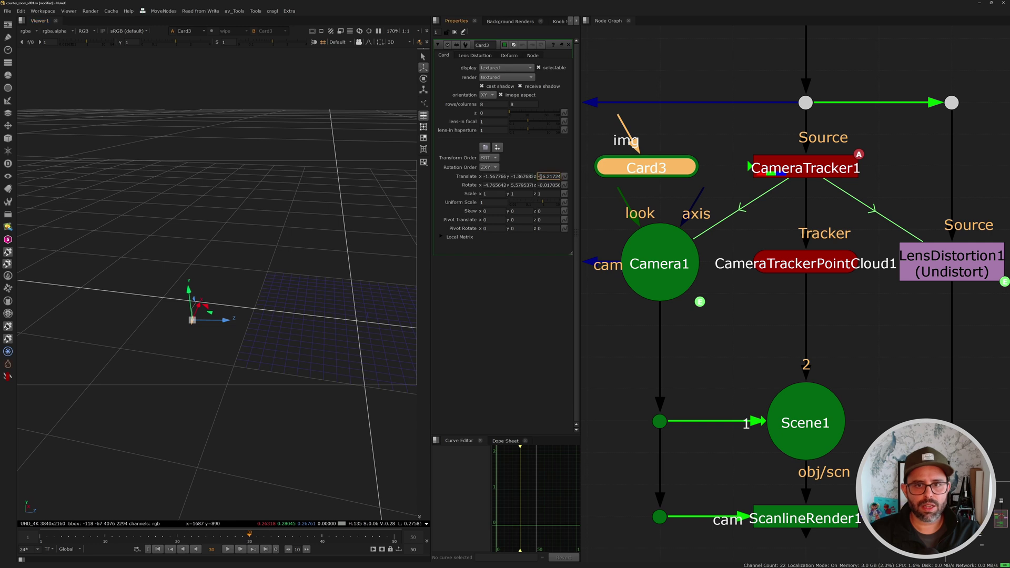
pyautogui.moveTo(550, 176)
pyautogui.mouseDown()
pyautogui.moveTo(561, 176)
pyautogui.moveTo(547, 176)
pyautogui.mouseUp()
pyautogui.click(541, 176)
pyautogui.click(543, 176)
pyautogui.scroll(-5, 707, 224)
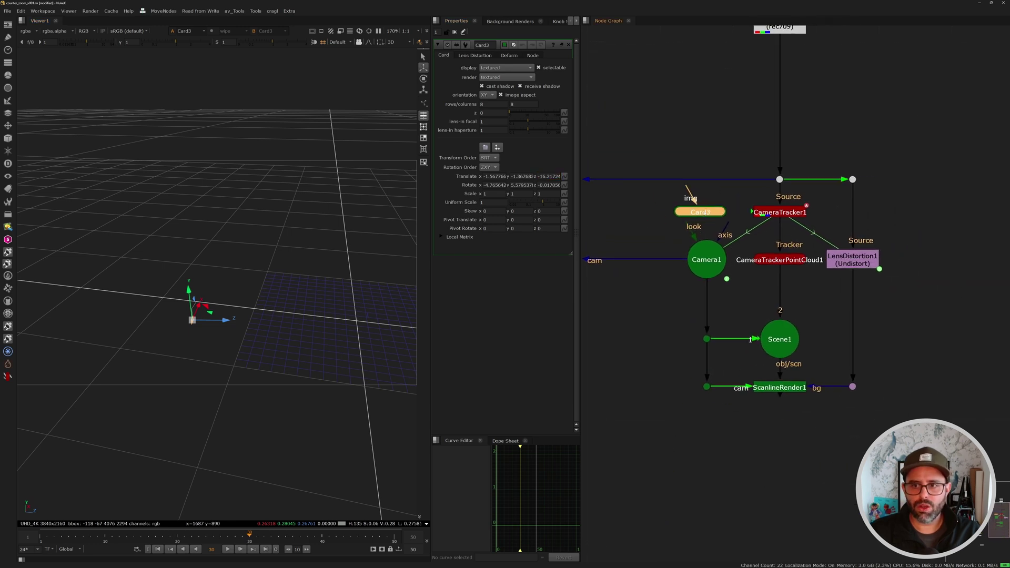
# Place the new card's node beside Camera1, below its cam connection, and check the card's X rotation and Z translation.
pyautogui.moveTo(693, 217); pyautogui.dragTo(633, 290)
pyautogui.click(495, 185)
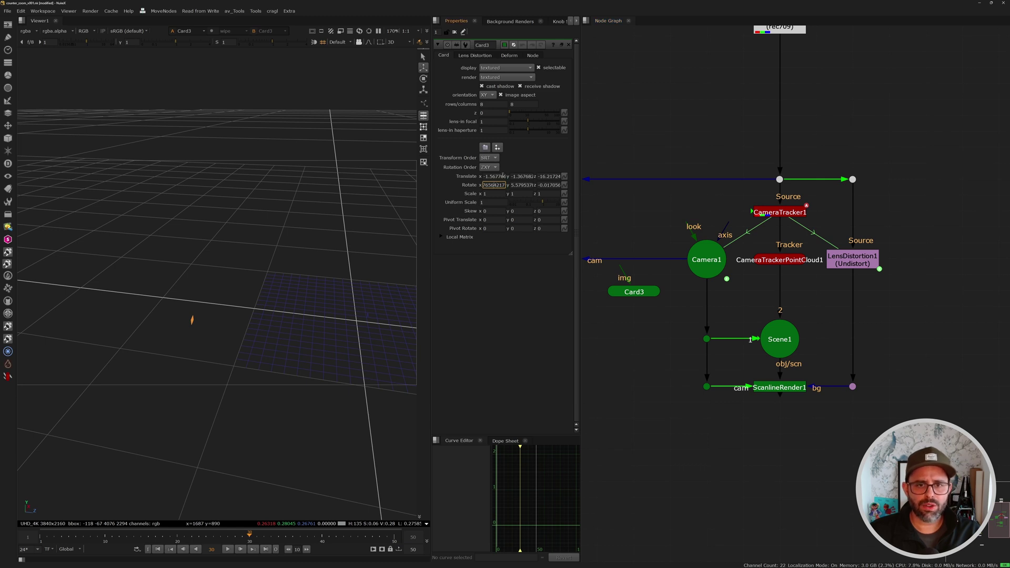
pyautogui.click(541, 176)
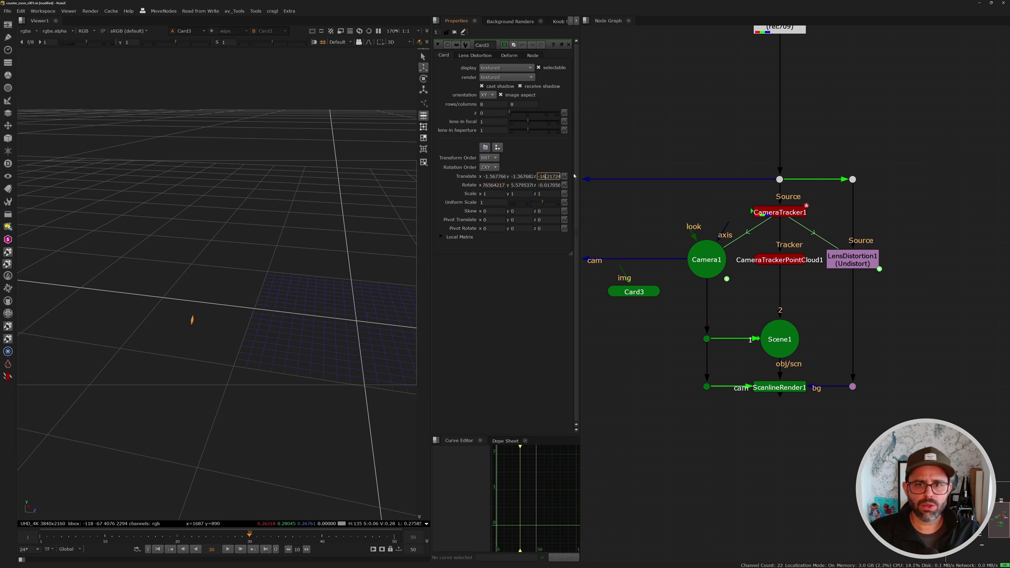
# Set Card3's X and Y translation to 0, keeping only its Z depth.
pyautogui.scroll(4, 649, 289)
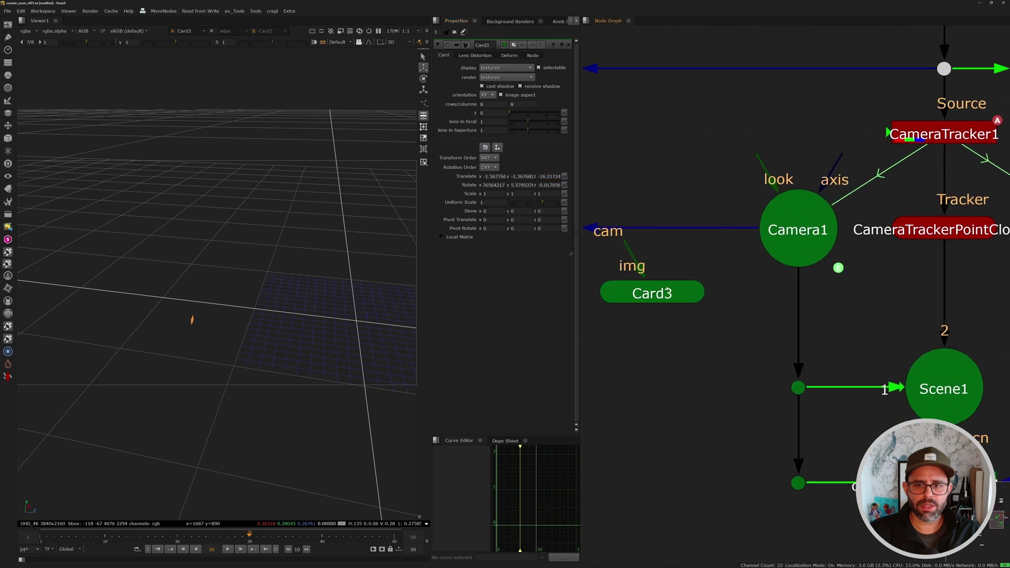
pyautogui.click(503, 177)
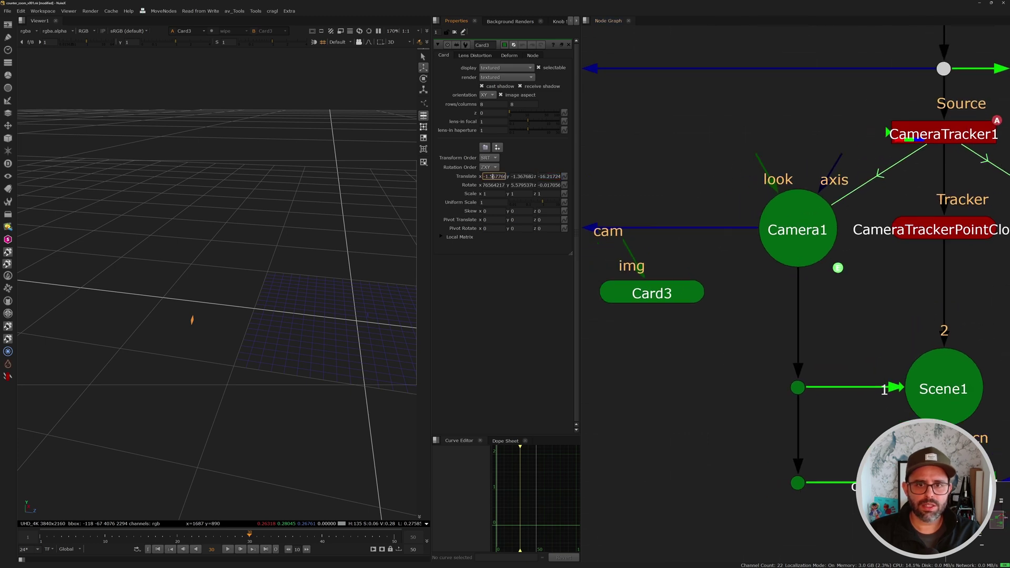
pyautogui.write('0')
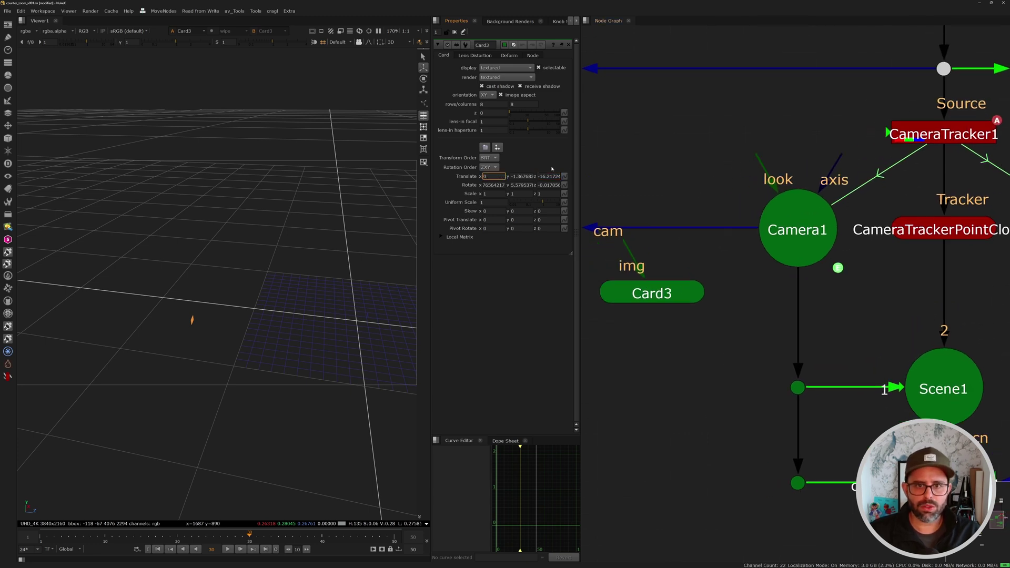
pyautogui.click(524, 177)
pyautogui.write('0')
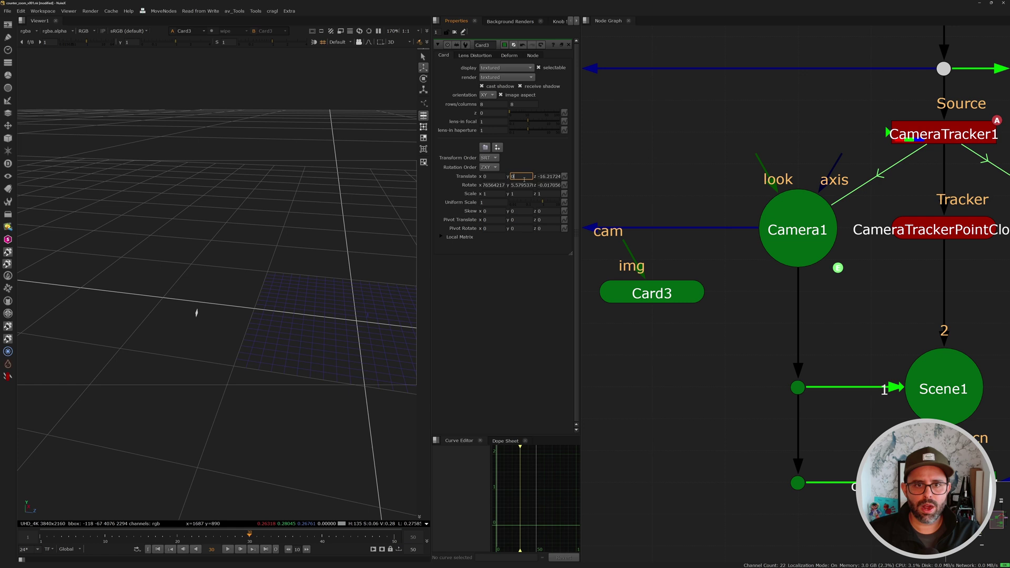
# Set Card3's X, Y and Z rotation to 0.
pyautogui.click(495, 185)
pyautogui.write('0')
pyautogui.press('Tab')
pyautogui.write('0')
pyautogui.press('Tab')
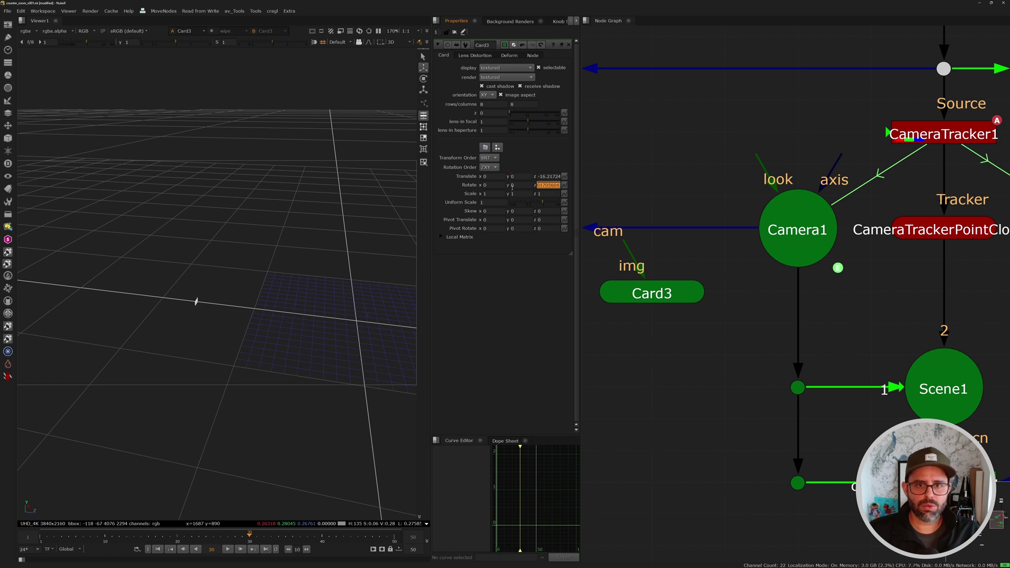
pyautogui.write('0')
pyautogui.click(640, 286)
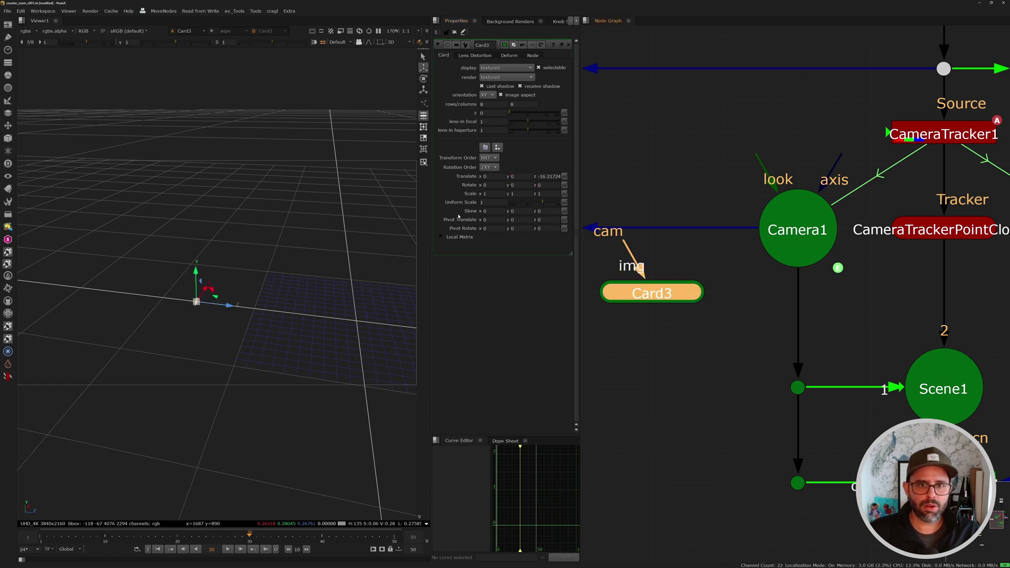
# Enlarge Card3 by raising its uniform scale to 60.
pyautogui.moveTo(488, 202); pyautogui.dragTo(452, 197)
pyautogui.write('10')
pyautogui.press('Return')
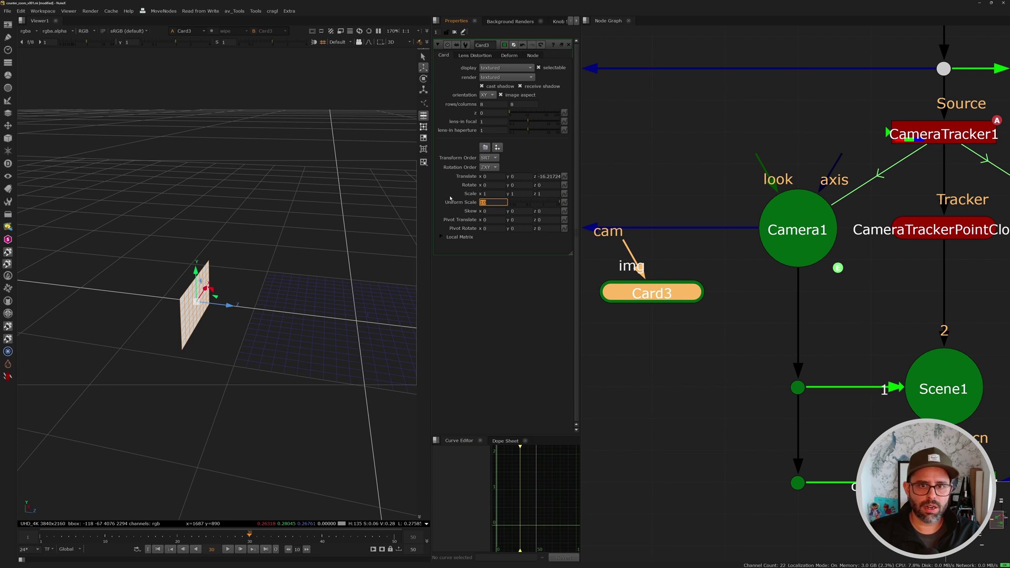
pyautogui.press('Up')
pyautogui.press('Down')
pyautogui.press('Left')
pyautogui.press('Up')
pyautogui.press('Up')
pyautogui.press('Up')
pyautogui.press('Up')
pyautogui.press('Up')
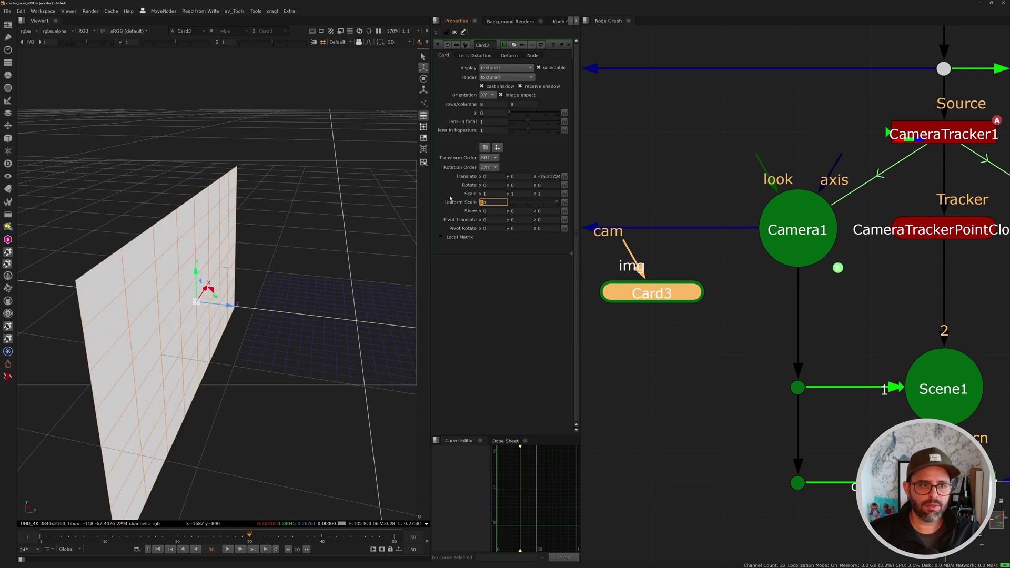
# Connect Card3 to Scene1 and examine the card's position within the tracked point cloud in 3D.
pyautogui.scroll(-3, 671, 262)
pyautogui.moveTo(672, 261)
pyautogui.mouseDown(button='middle')
pyautogui.moveTo(669, 284)
pyautogui.moveTo(668, 257)
pyautogui.mouseUp(button='middle')
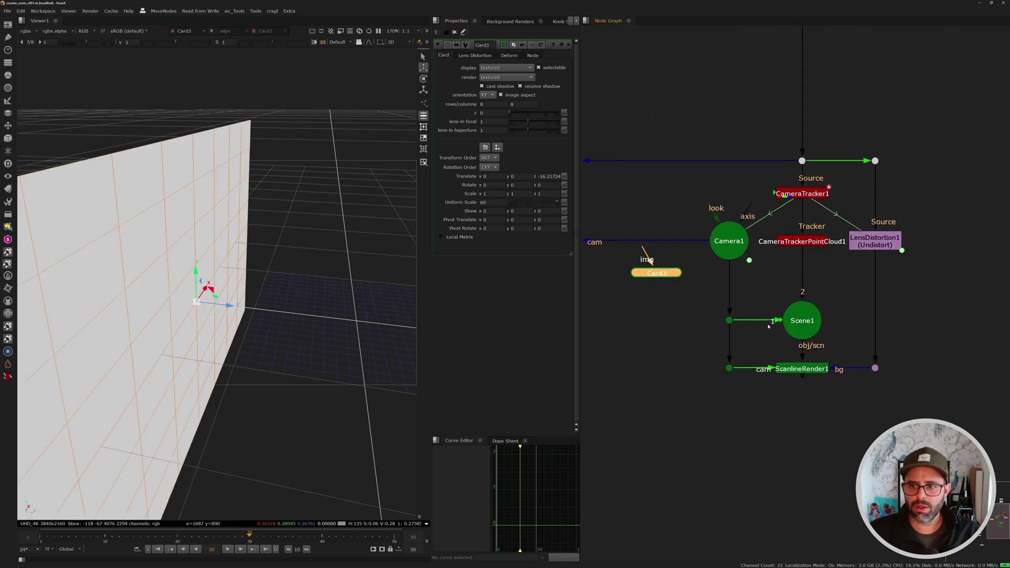
pyautogui.moveTo(740, 320); pyautogui.dragTo(666, 272)
pyautogui.moveTo(751, 288); pyautogui.dragTo(850, 353)
pyautogui.press('1')
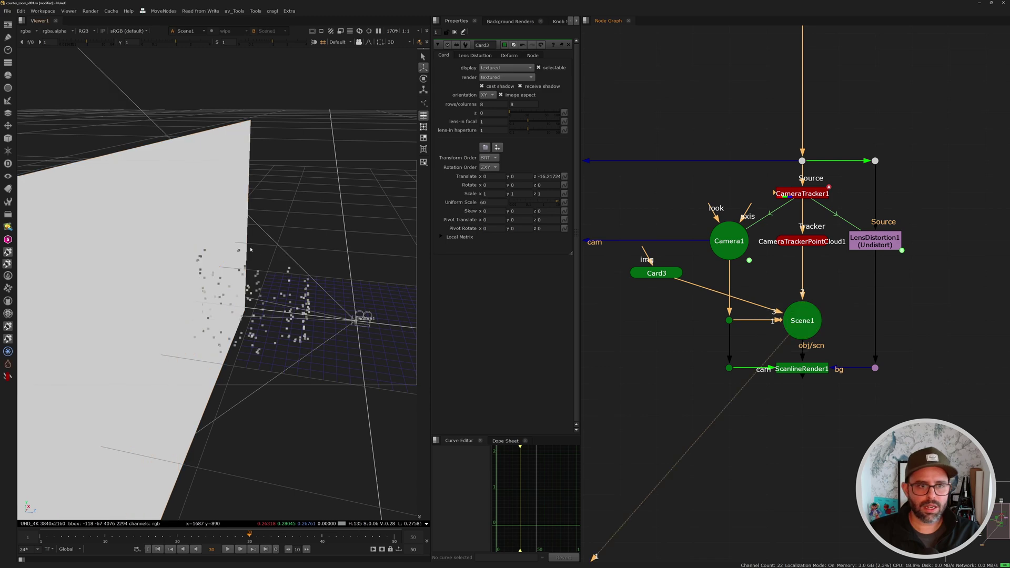
pyautogui.keyDown('ctrl'); pyautogui.moveTo(236, 263); pyautogui.dragTo(279, 358); pyautogui.keyUp('ctrl')
pyautogui.keyDown('ctrl'); pyautogui.moveTo(216, 271); pyautogui.dragTo(252, 204); pyautogui.keyUp('ctrl')
pyautogui.keyDown('ctrl'); pyautogui.moveTo(214, 260); pyautogui.dragTo(224, 255); pyautogui.keyUp('ctrl')
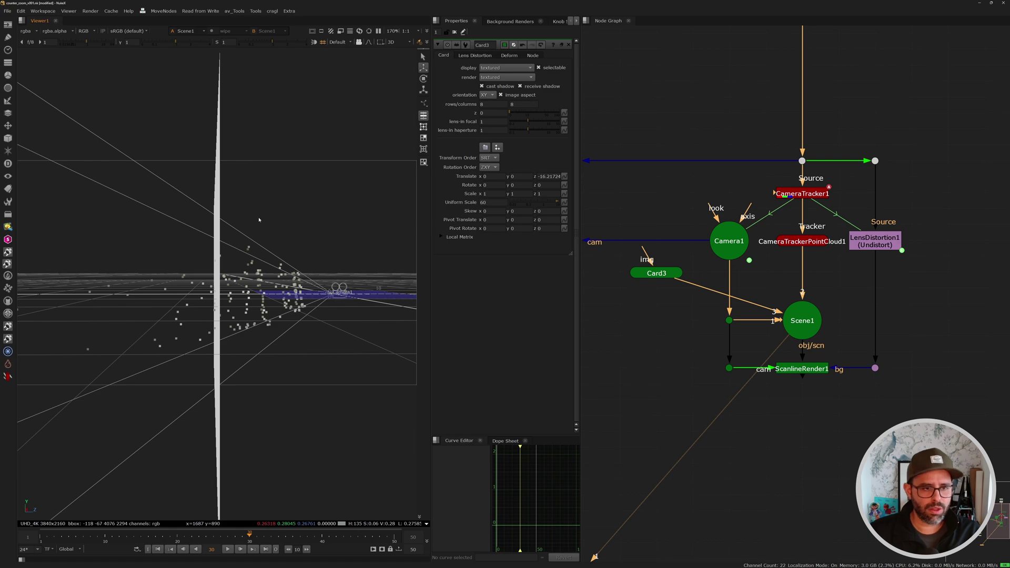
pyautogui.keyDown('ctrl'); pyautogui.moveTo(270, 256); pyautogui.dragTo(267, 330); pyautogui.keyUp('ctrl')
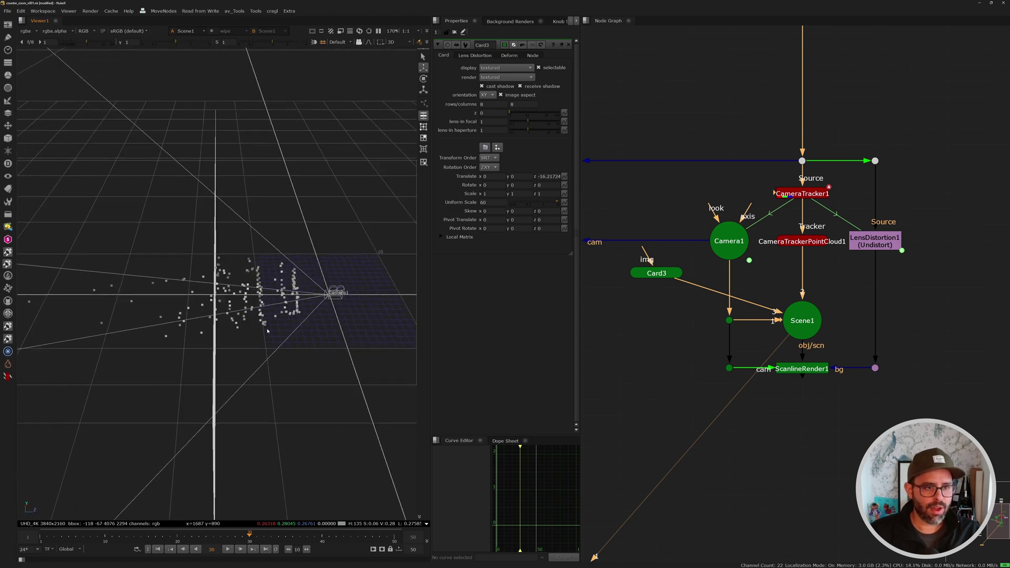
pyautogui.keyDown('ctrl'); pyautogui.moveTo(207, 197); pyautogui.dragTo(267, 169); pyautogui.keyUp('ctrl')
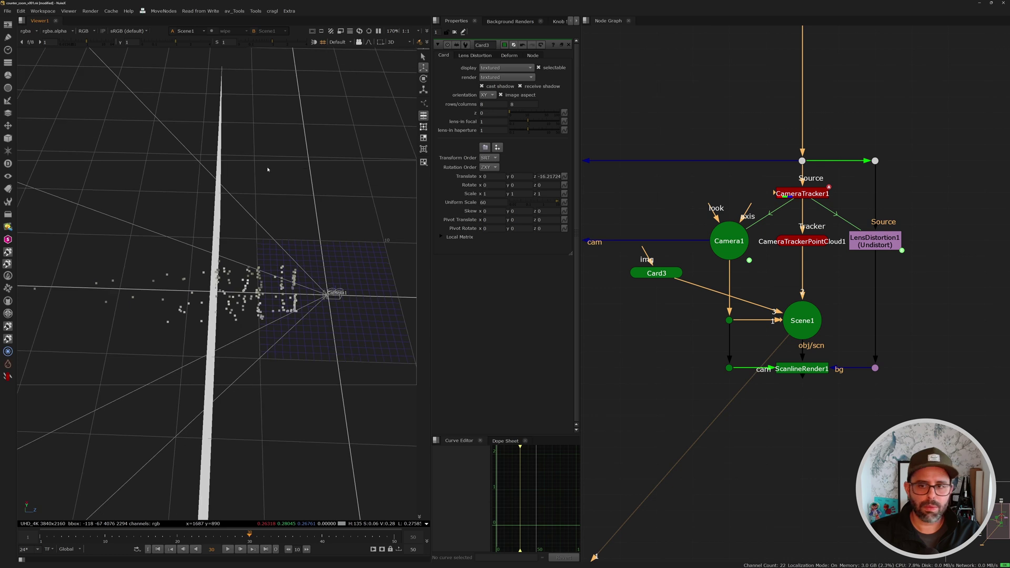
# Move Card3 farther from Camera1 and shift the existing FG, MG and BG projection branch away to make room.
pyautogui.moveTo(607, 315); pyautogui.dragTo(801, 334, button='middle')
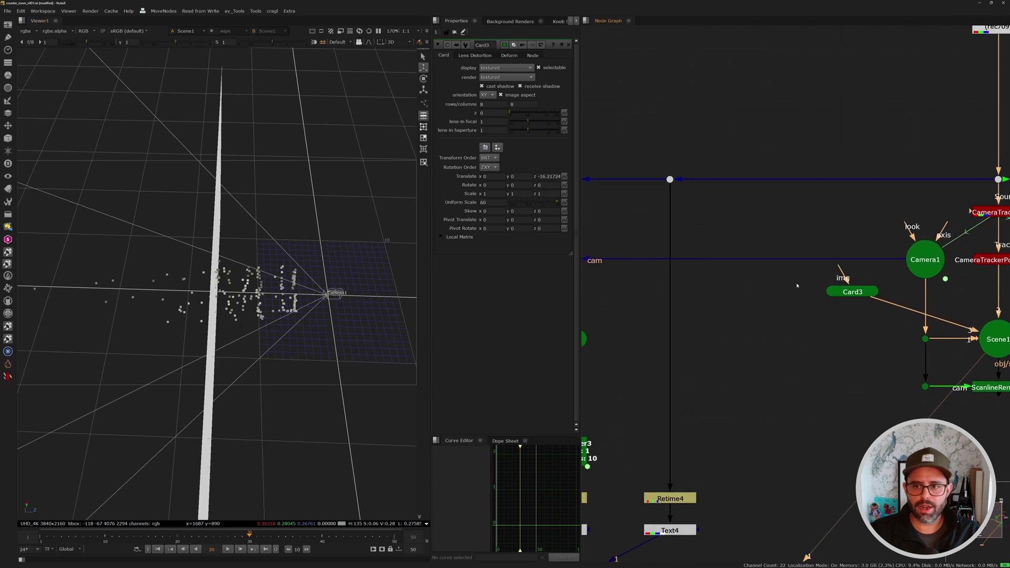
pyautogui.moveTo(852, 291); pyautogui.dragTo(815, 306)
pyautogui.moveTo(816, 306); pyautogui.dragTo(730, 342, button='middle')
pyautogui.moveTo(594, 343); pyautogui.dragTo(745, 325, button='middle')
pyautogui.scroll(-2, 789, 304)
pyautogui.moveTo(622, 301); pyautogui.dragTo(752, 290, button='middle')
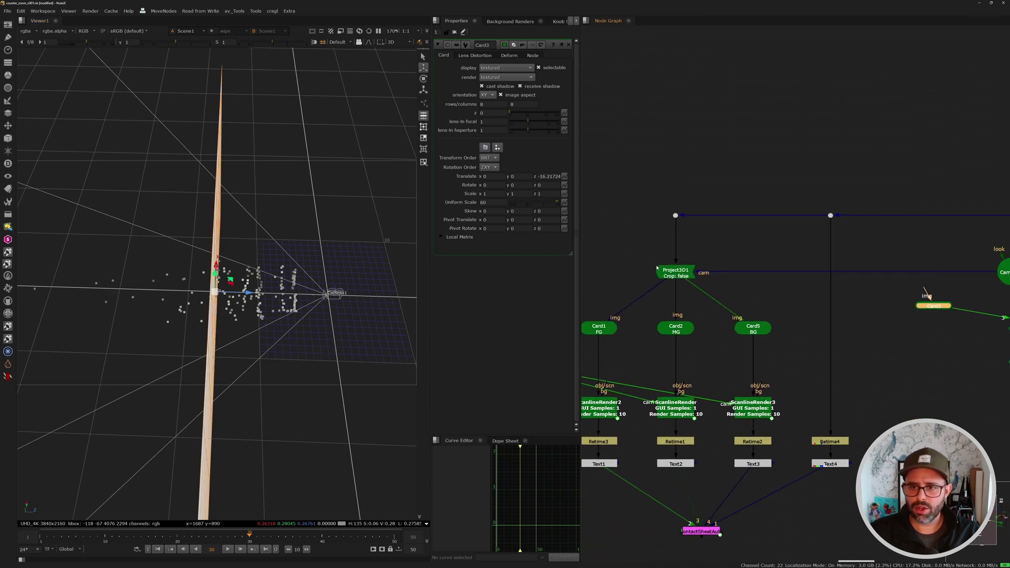
pyautogui.moveTo(968, 305); pyautogui.dragTo(840, 308, button='middle')
pyautogui.scroll(3, 840, 308)
pyautogui.scroll(-6, 840, 308)
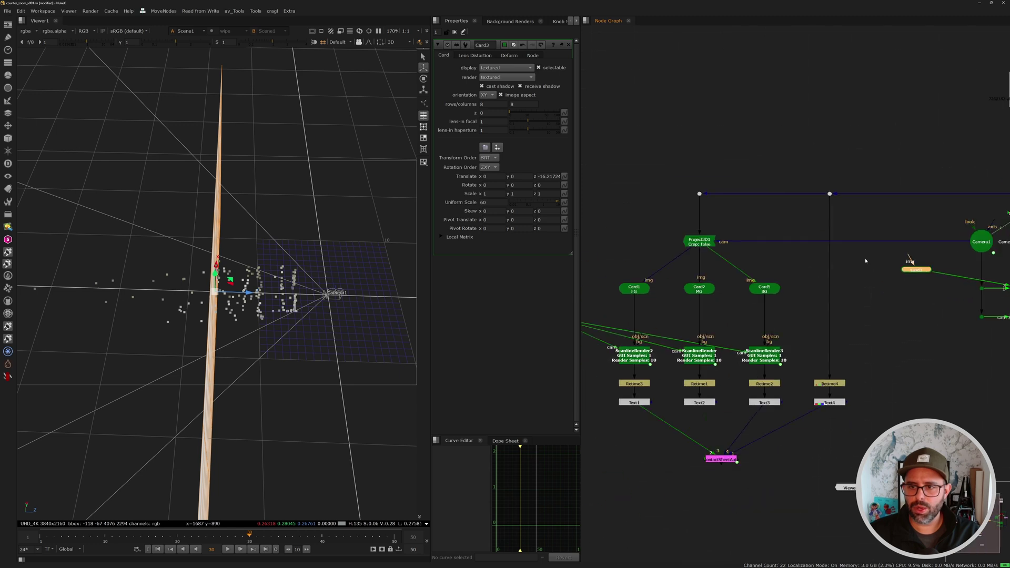
pyautogui.moveTo(667, 179); pyautogui.dragTo(867, 415)
pyautogui.scroll(10, 842, 295)
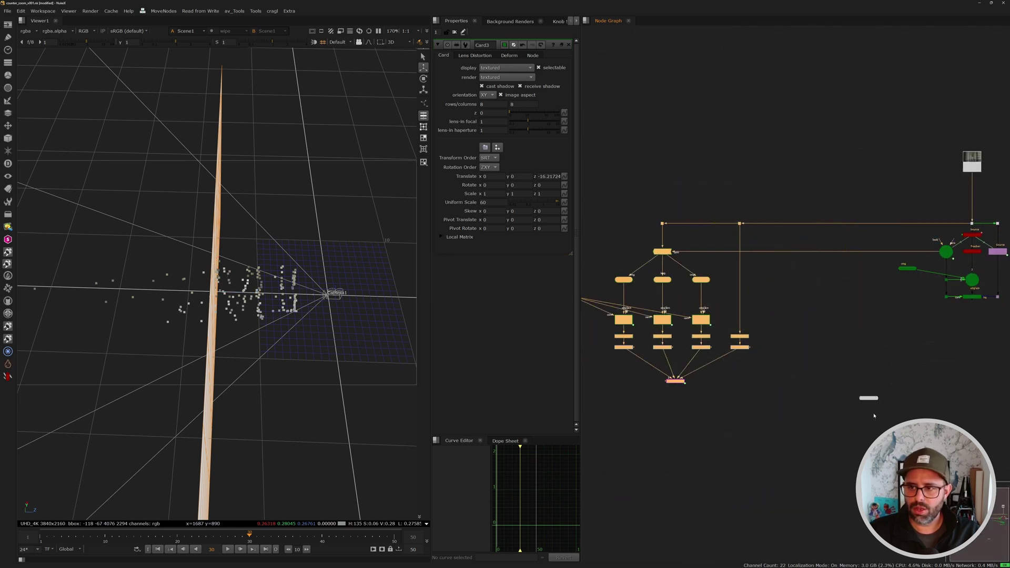
# Add a Project3D node feeding the img input of Card3.
pyautogui.click(830, 270)
pyautogui.press('Tab')
pyautogui.write('proje')
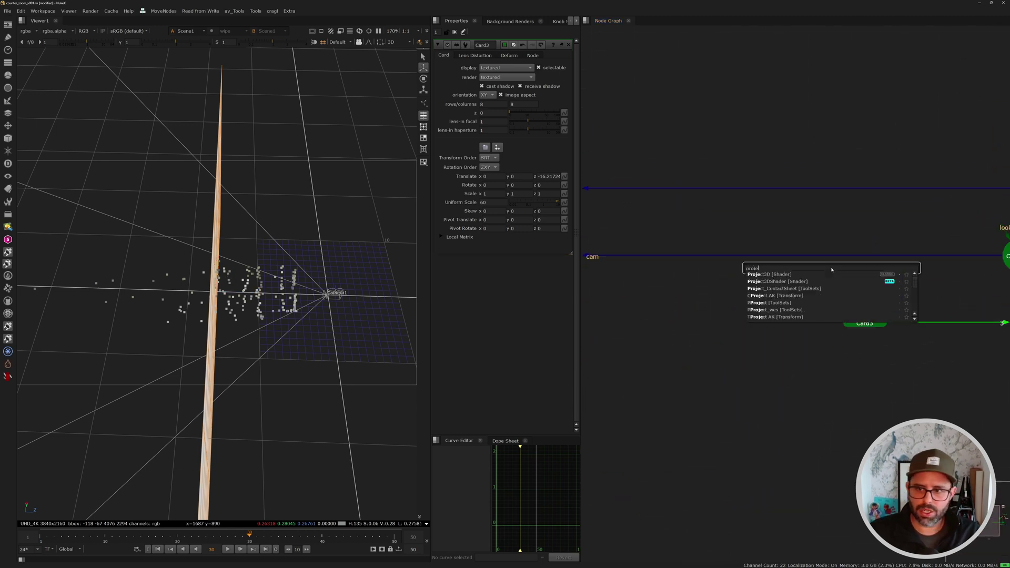
pyautogui.press('Return')
pyautogui.scroll(5, 940, 306)
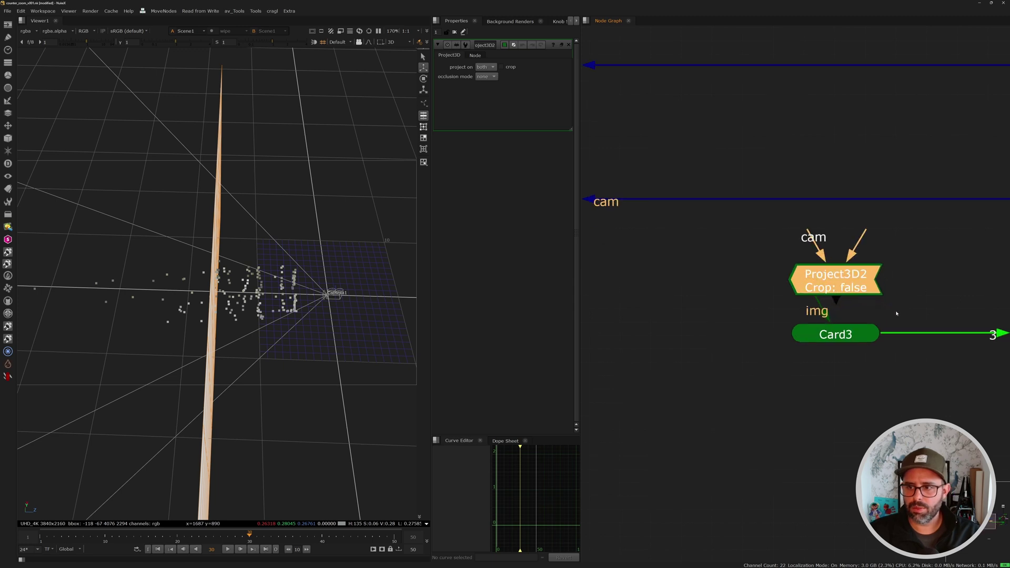
# Connect Project3D2's image input to the plate line through a dot and its cam input to Camera1.
pyautogui.scroll(-5, 744, 283)
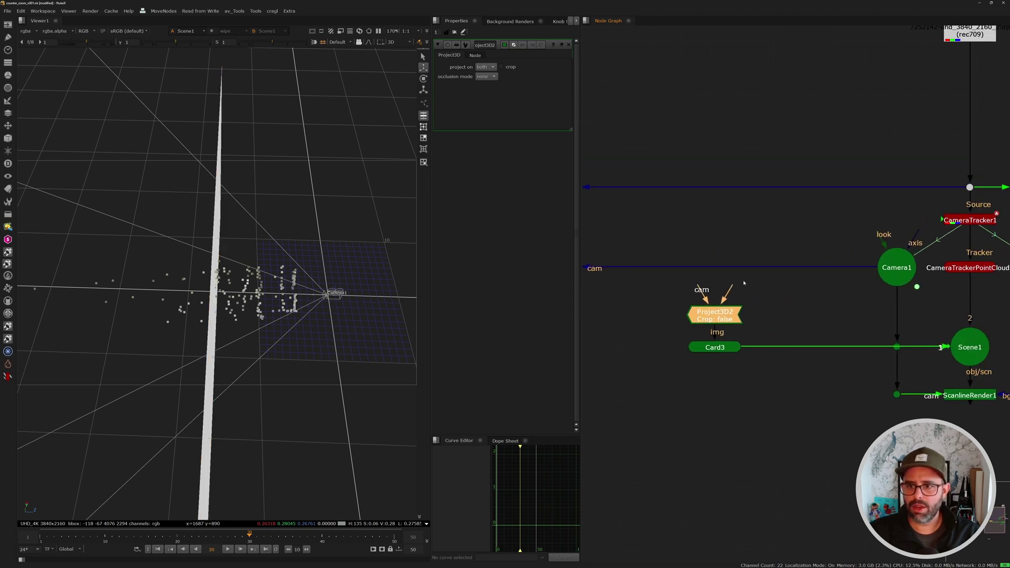
pyautogui.moveTo(738, 235); pyautogui.dragTo(714, 187)
pyautogui.moveTo(725, 292); pyautogui.dragTo(714, 188)
pyautogui.moveTo(714, 274); pyautogui.dragTo(718, 228, button='middle')
pyautogui.moveTo(708, 249); pyautogui.dragTo(901, 222)
pyautogui.moveTo(699, 340); pyautogui.dragTo(709, 322, button='middle')
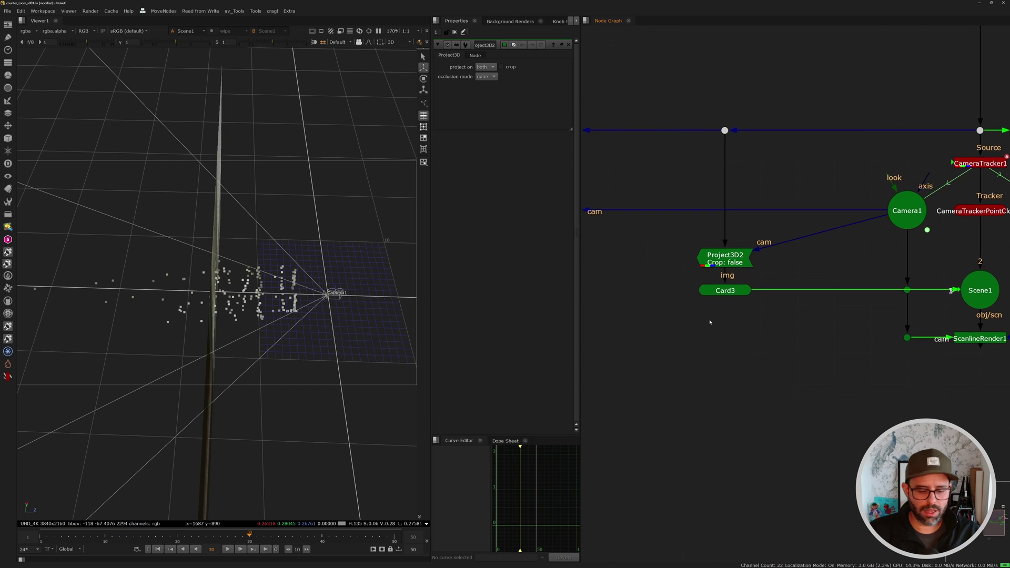
# Add a ScanlineRender node below Card3, with the card as its obj/scn input.
pyautogui.press('Tab')
pyautogui.write('scan')
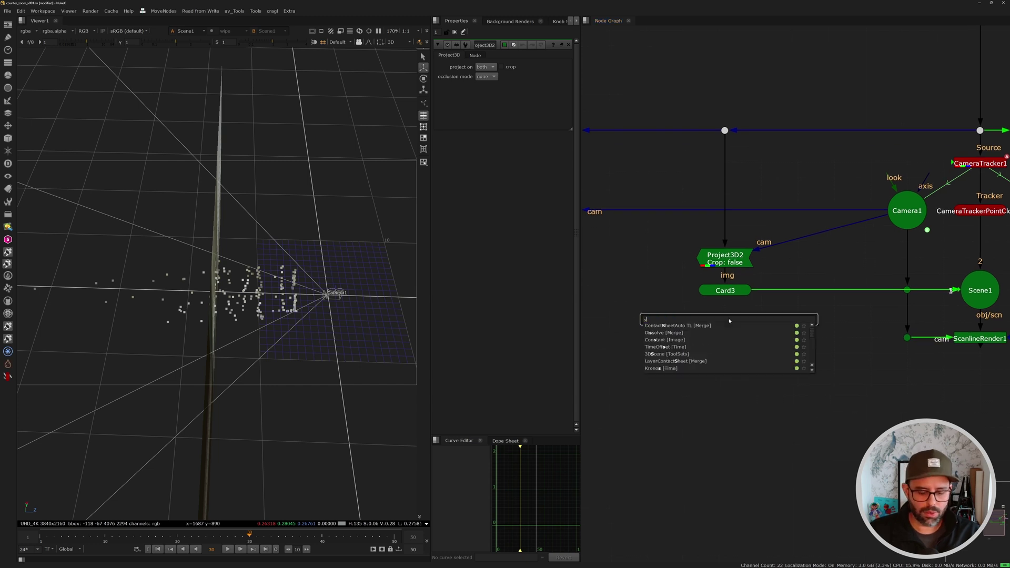
pyautogui.press('Return')
pyautogui.moveTo(774, 266); pyautogui.dragTo(735, 311, button='middle')
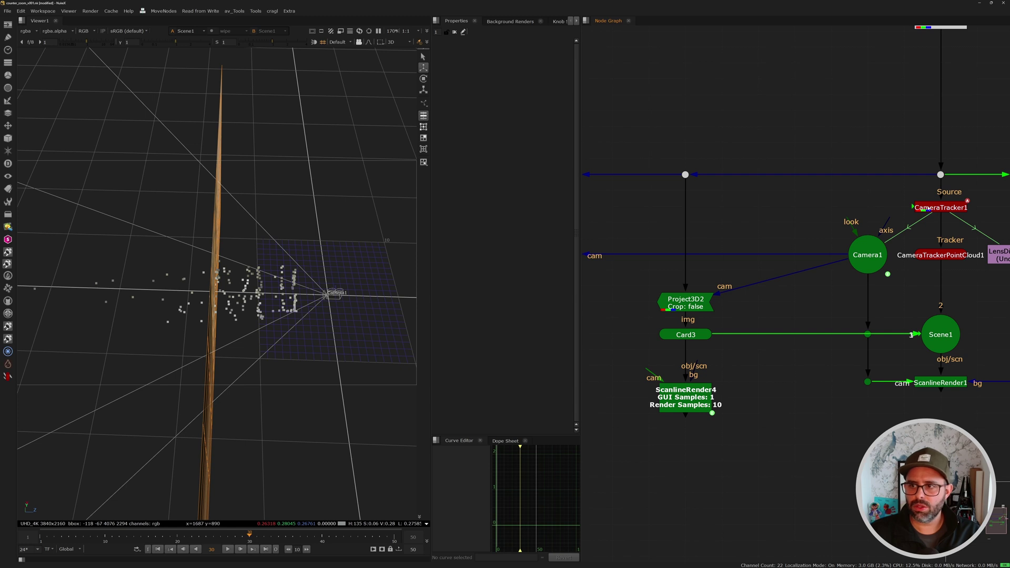
# Export a new Camera from CameraTracker1 and place it beside ScanlineRender4, near its cam input.
pyautogui.doubleClick(928, 208)
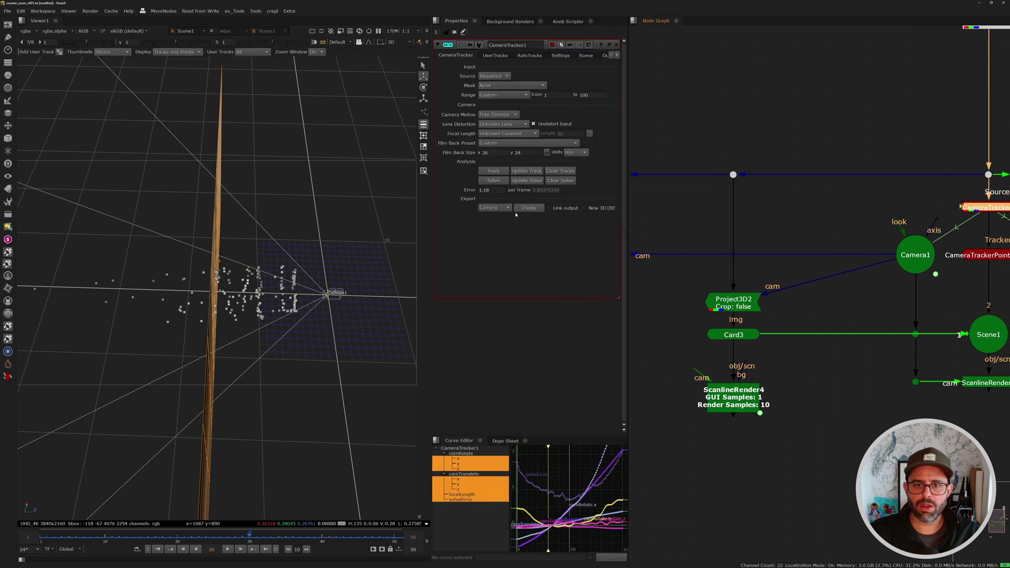
pyautogui.click(500, 208)
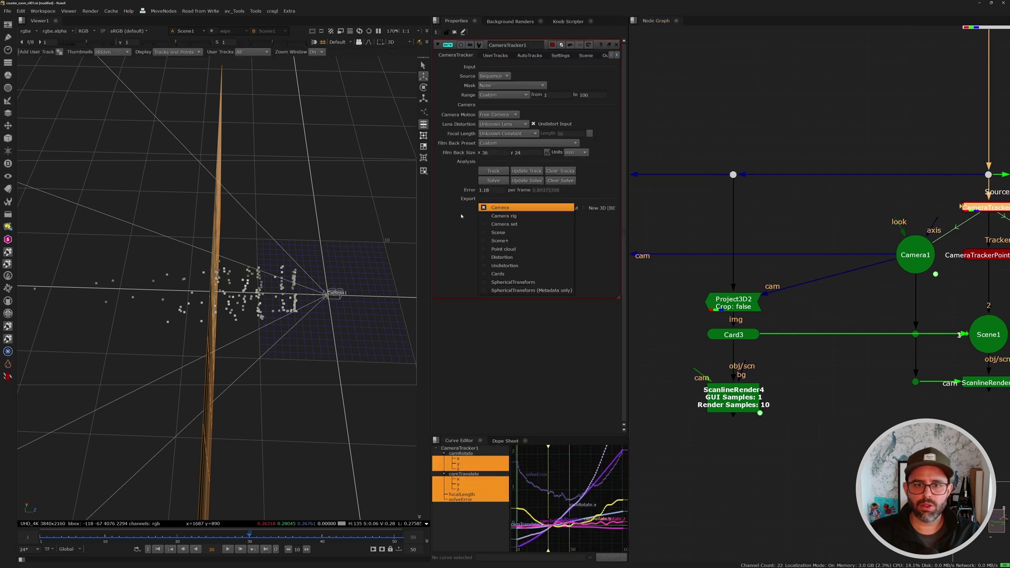
pyautogui.click(537, 208)
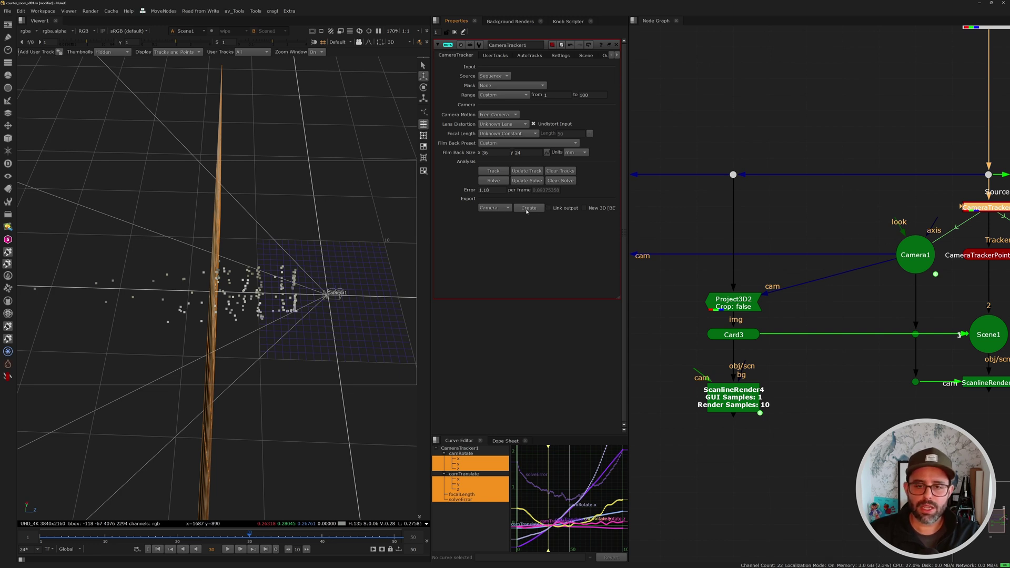
pyautogui.click(529, 208)
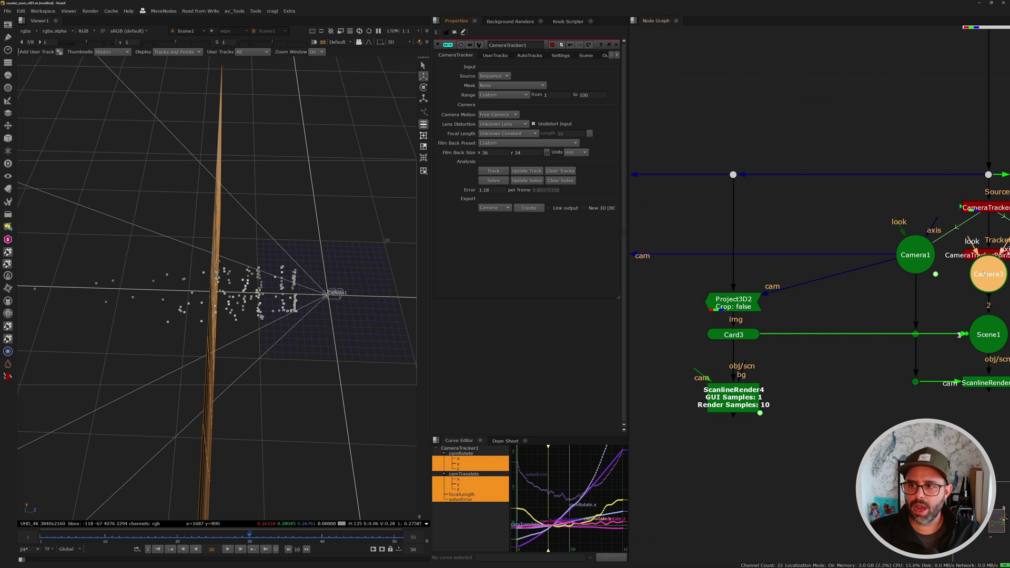
pyautogui.moveTo(983, 274); pyautogui.dragTo(809, 381)
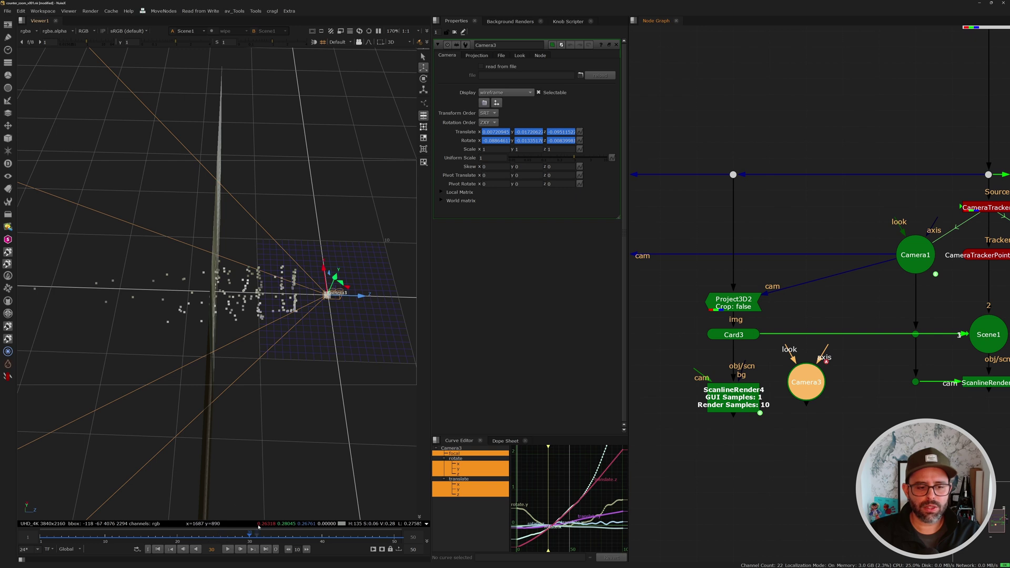
pyautogui.moveTo(767, 381); pyautogui.dragTo(877, 344, button='middle')
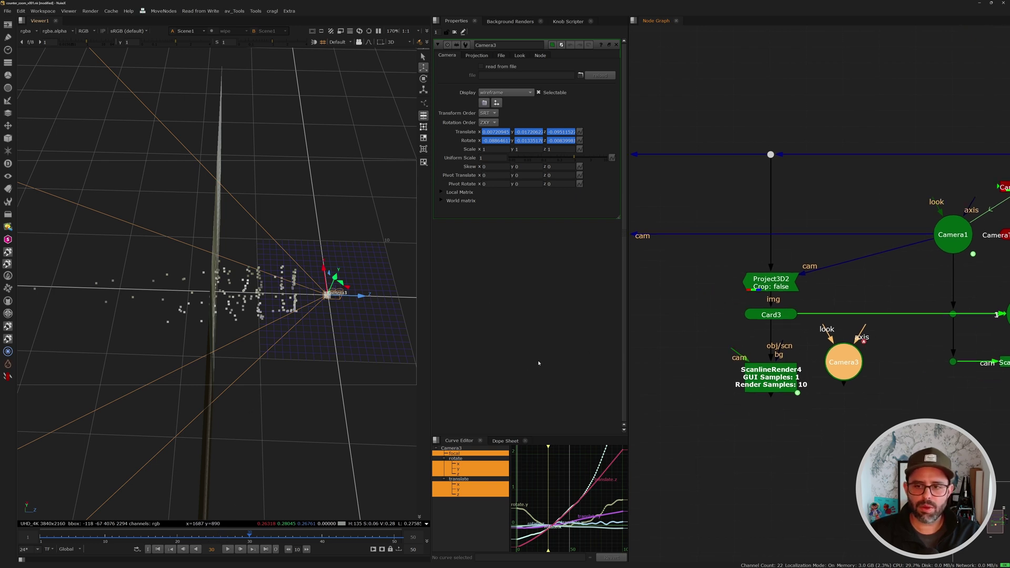
pyautogui.moveTo(841, 364); pyautogui.dragTo(661, 344)
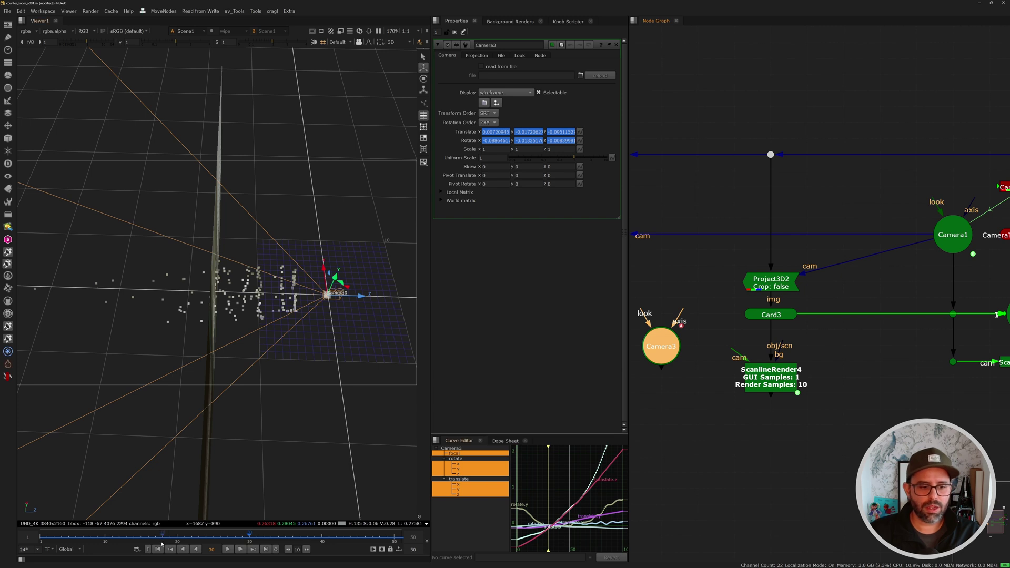
# Go to frame 26 and remove the animation from Camera3's translate and rotate values.
pyautogui.moveTo(259, 539); pyautogui.dragTo(220, 536)
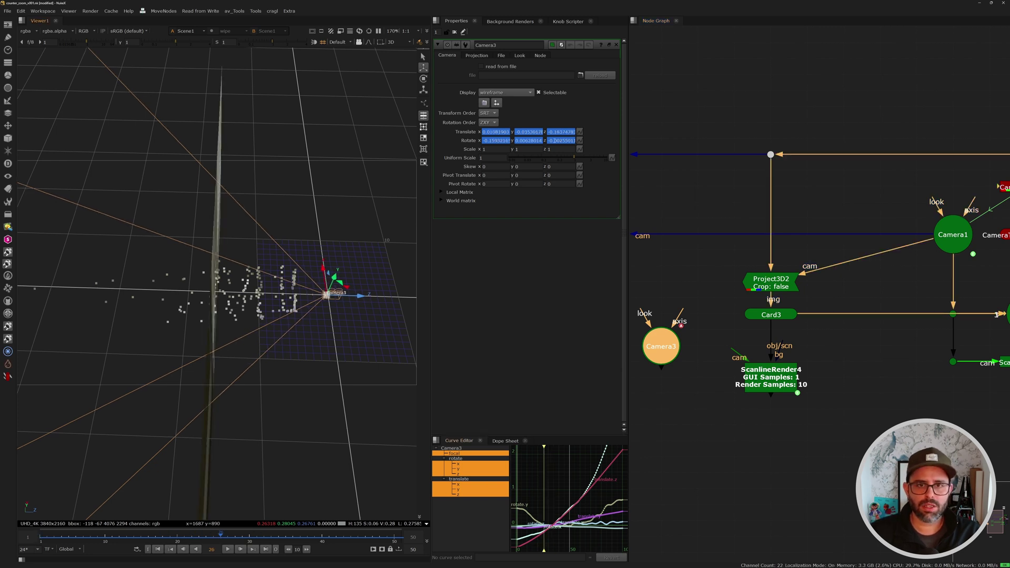
pyautogui.rightClick(581, 131)
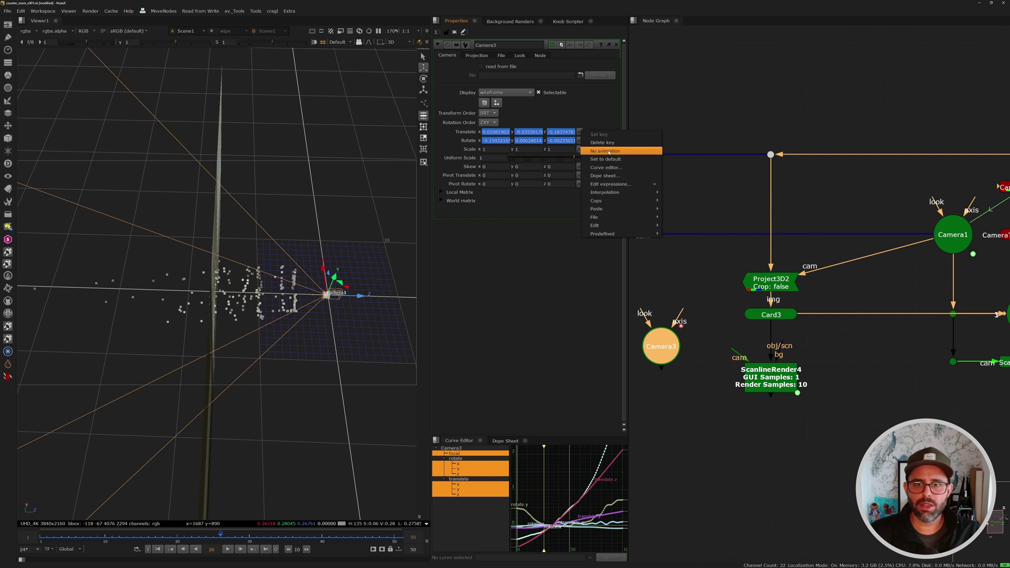
pyautogui.click(604, 151)
pyautogui.click(516, 295)
pyautogui.rightClick(581, 141)
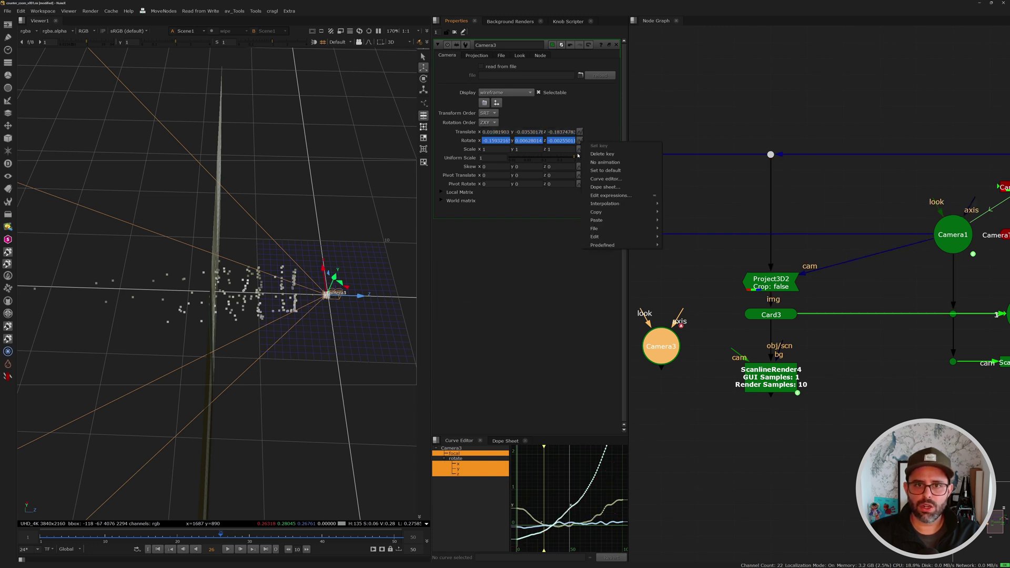
pyautogui.click(613, 163)
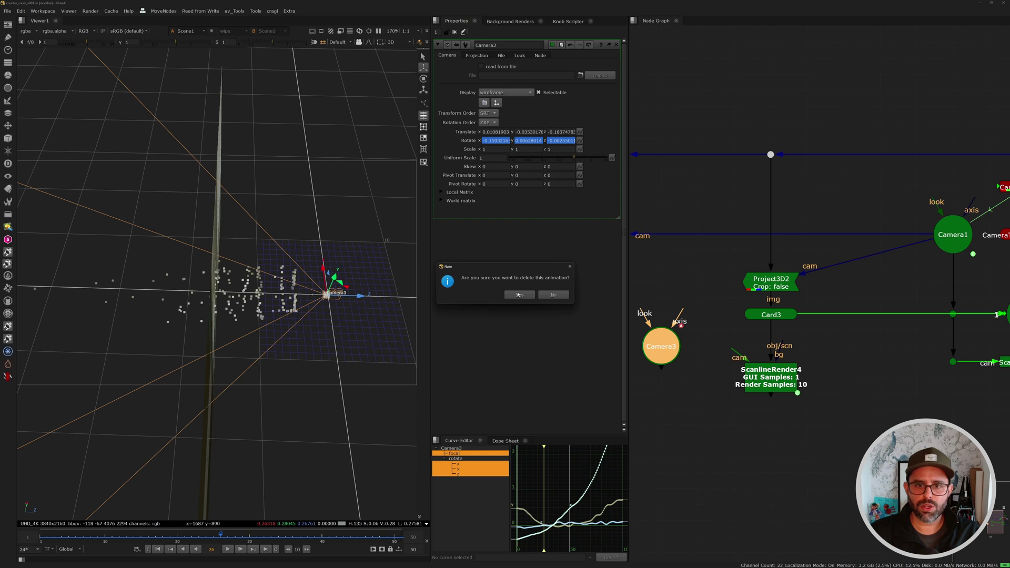
pyautogui.click(517, 294)
pyautogui.moveTo(484, 141); pyautogui.dragTo(541, 140)
pyautogui.moveTo(516, 132); pyautogui.dragTo(575, 141)
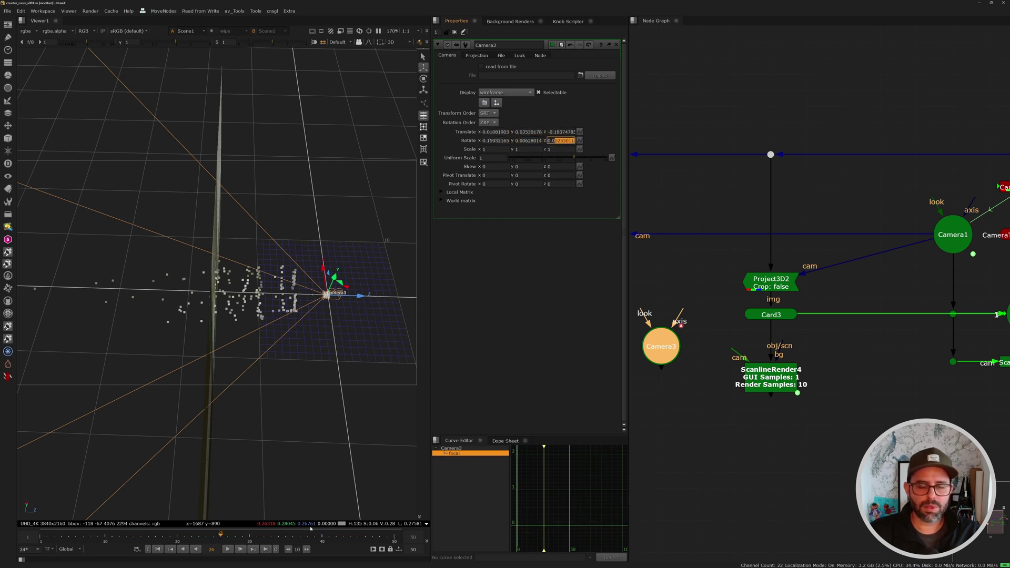
# Remove the animation from Camera3's focal length and return to its transform settings.
pyautogui.click(476, 56)
pyautogui.rightClick(493, 80)
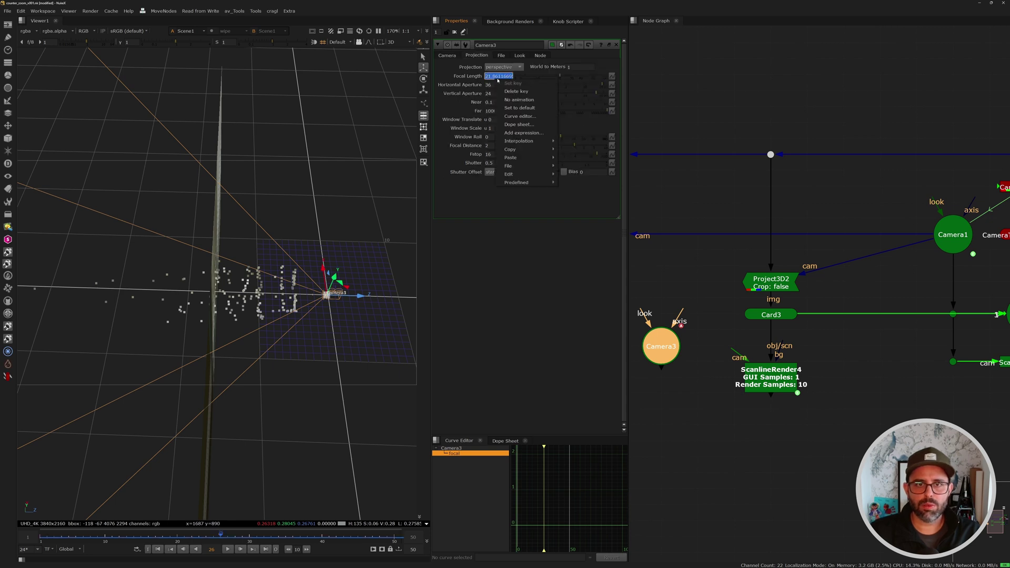
pyautogui.click(520, 99)
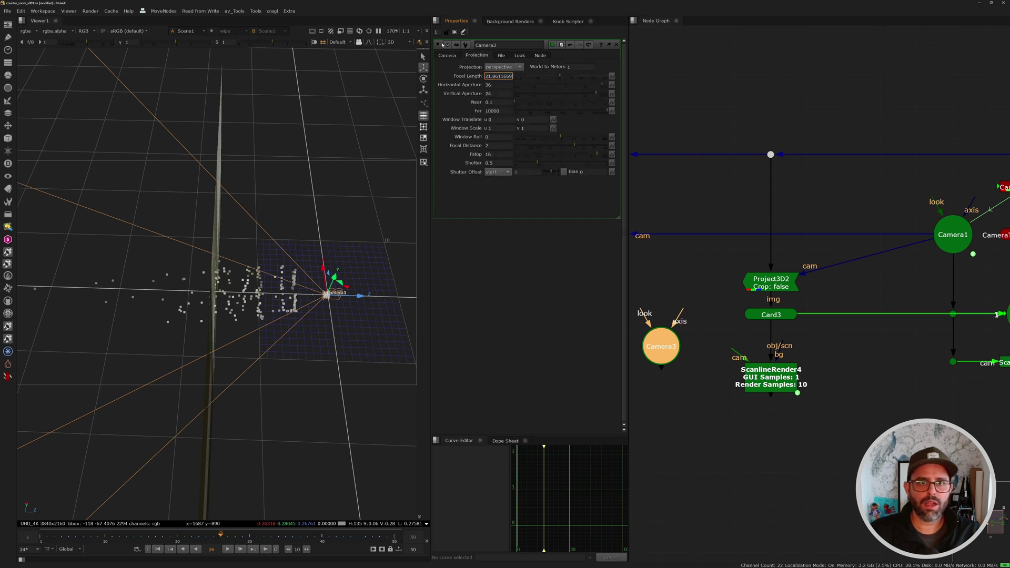
pyautogui.click(443, 56)
# Connect ScanlineRender4's cam input to Camera3.
pyautogui.moveTo(720, 368); pyautogui.dragTo(745, 321, button='middle')
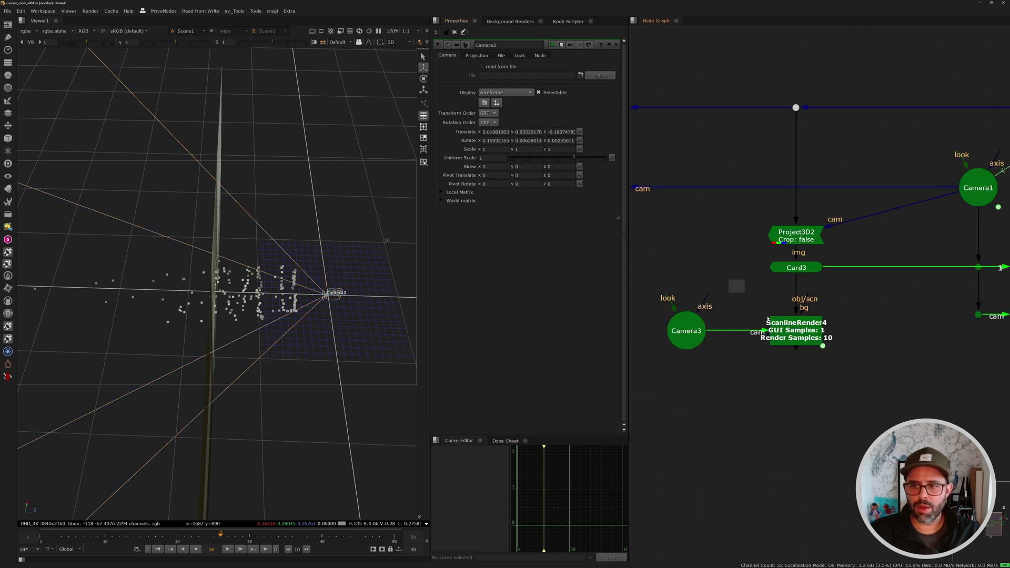
pyautogui.moveTo(729, 279); pyautogui.dragTo(883, 421)
pyautogui.moveTo(722, 287); pyautogui.dragTo(862, 401)
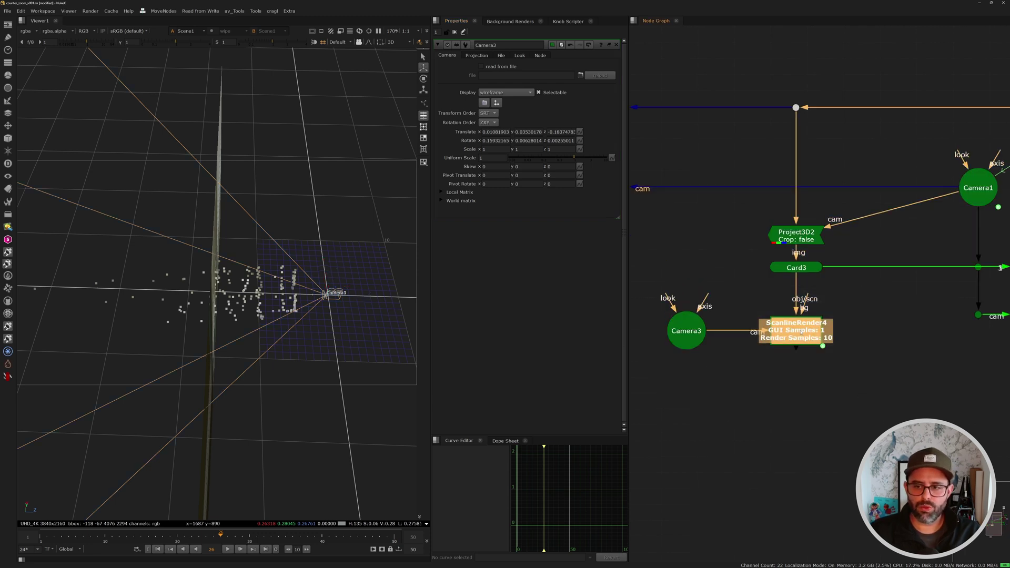
pyautogui.click(691, 335)
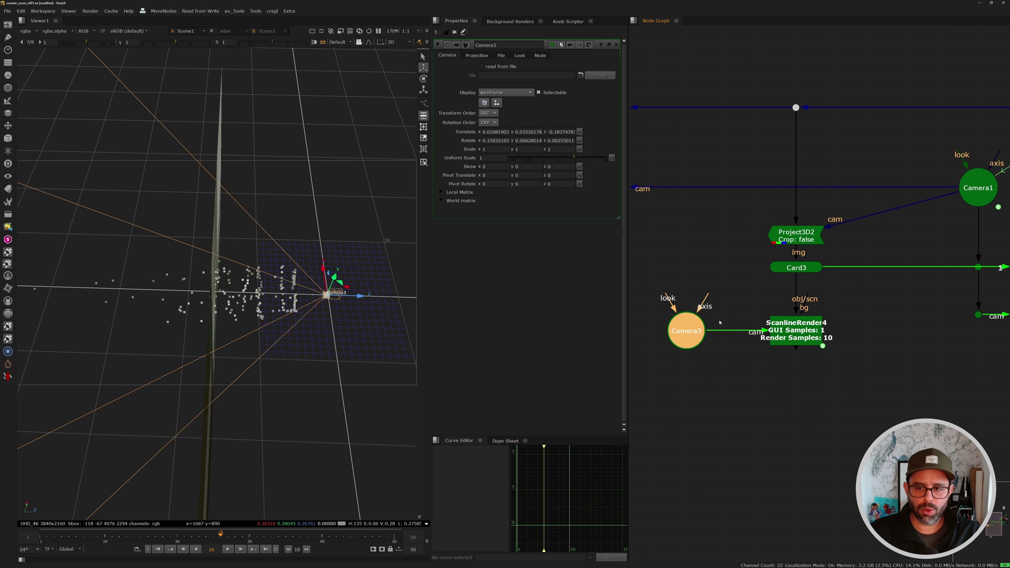
# Display ScanlineRender4's output in the 2D viewer and fit the whole frame in view.
pyautogui.click(794, 330)
pyautogui.press('1')
pyautogui.press('Tab')
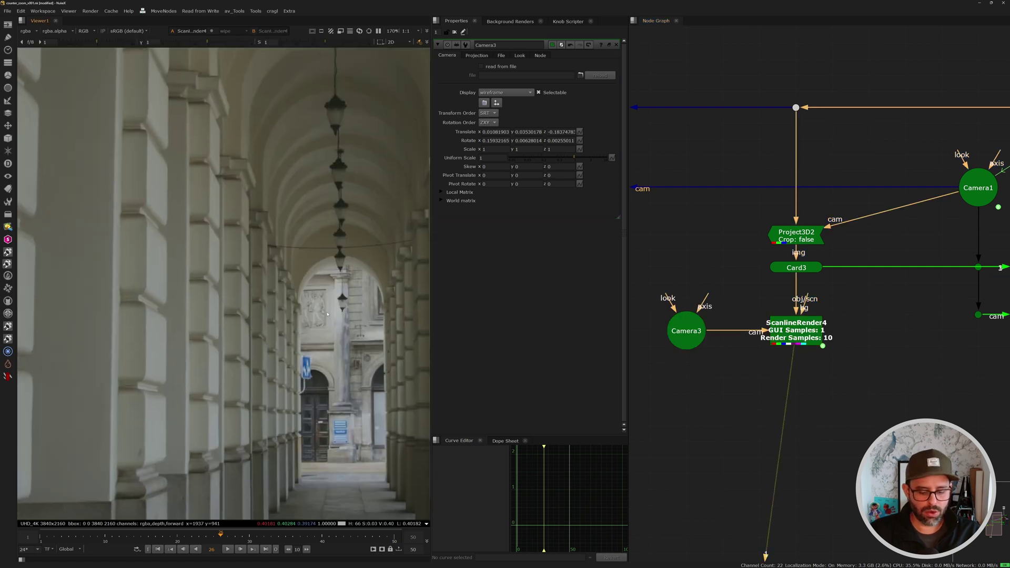
pyautogui.press('f')
pyautogui.press('f')
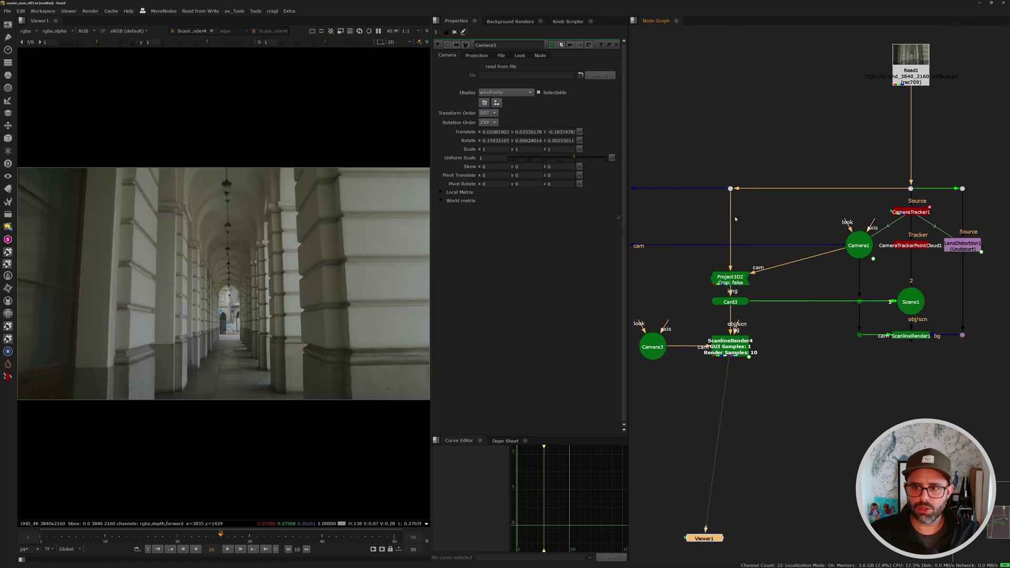
# Display the original plate from the dot above Project3D2 to compare it with the projected render.
pyautogui.click(730, 189)
pyautogui.press('1')
pyautogui.scroll(2, 724, 232)
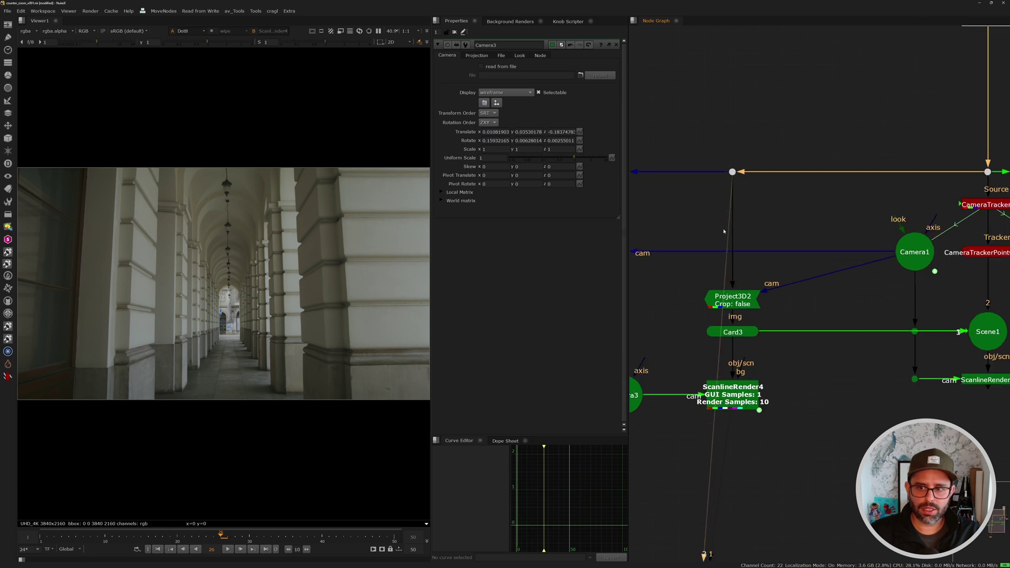
pyautogui.moveTo(697, 232); pyautogui.dragTo(775, 217, button='middle')
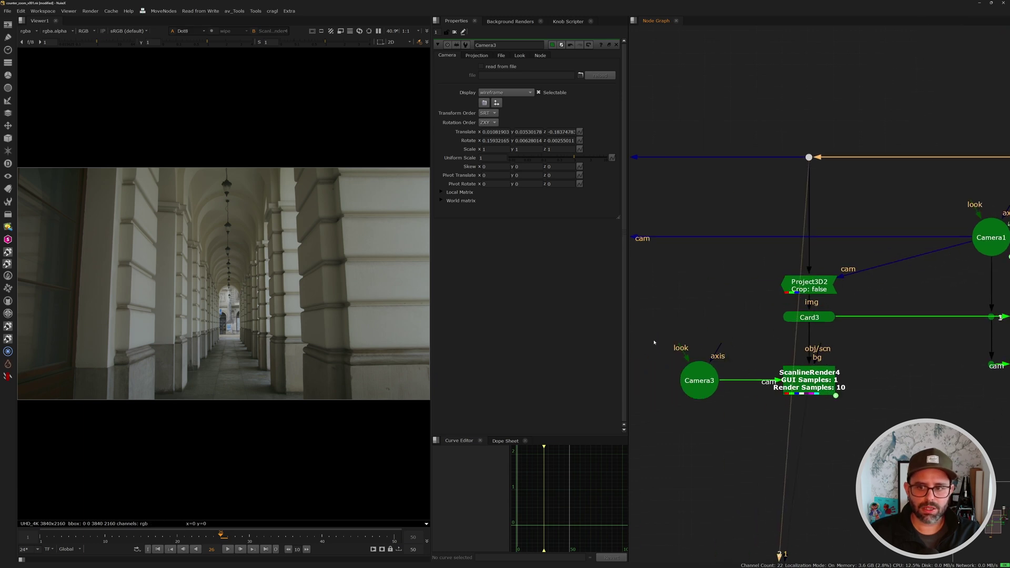
pyautogui.moveTo(655, 342); pyautogui.dragTo(754, 417)
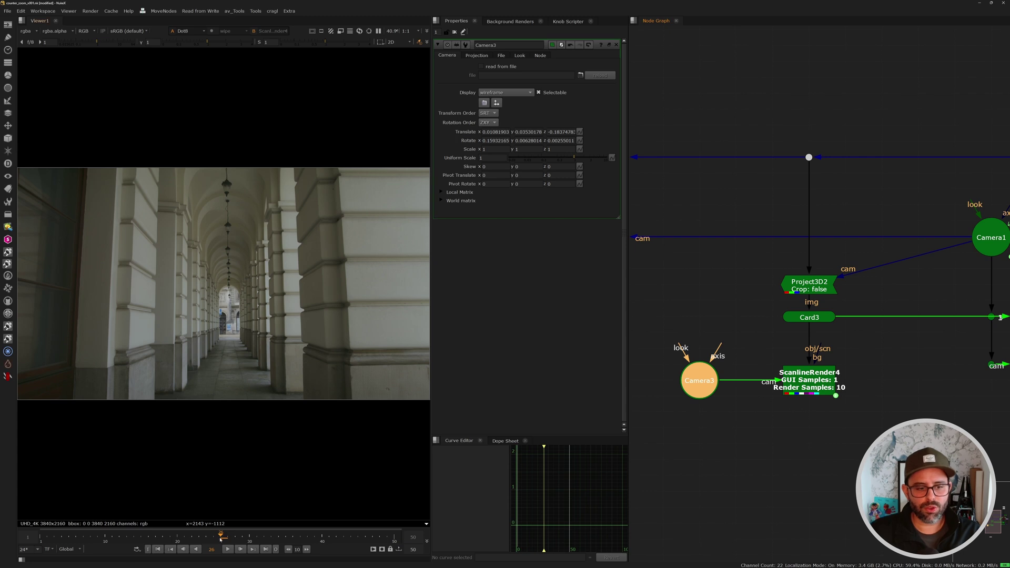
# Play back ScanlineRender4's output and enlarge the viewer to examine the projection's stabilisation on the card's pillar area.
pyautogui.click(789, 373)
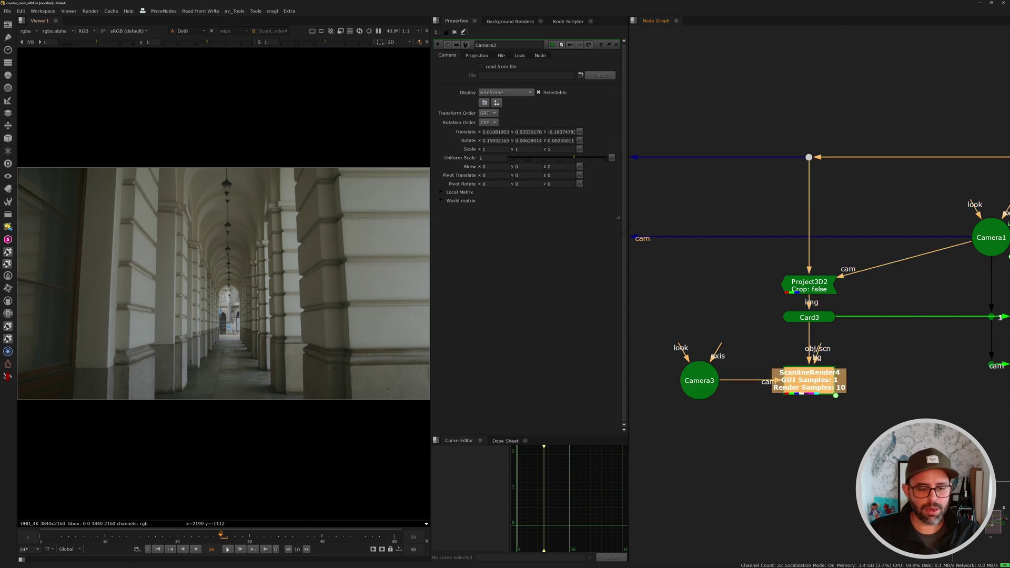
pyautogui.press('1')
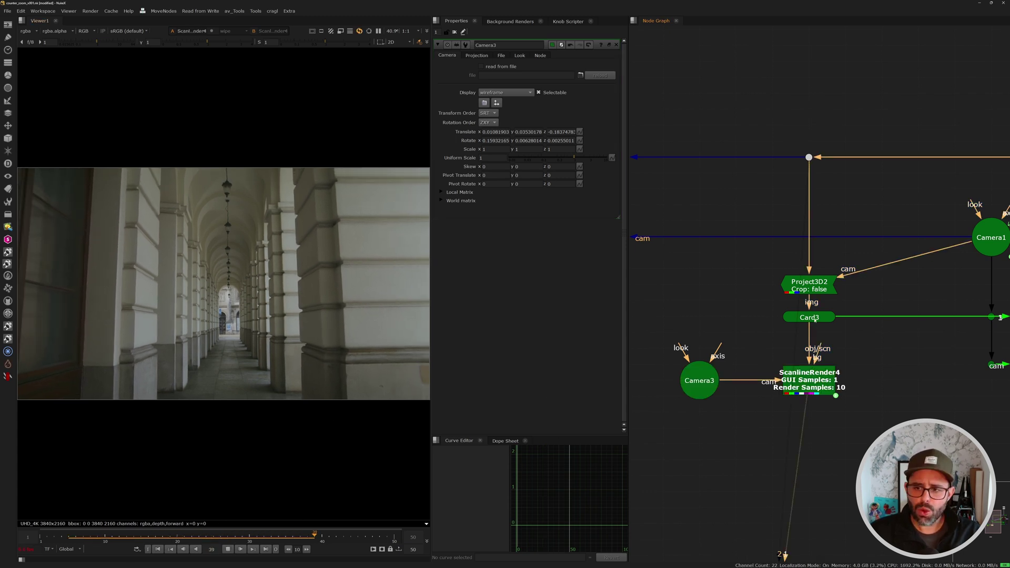
pyautogui.click(809, 317)
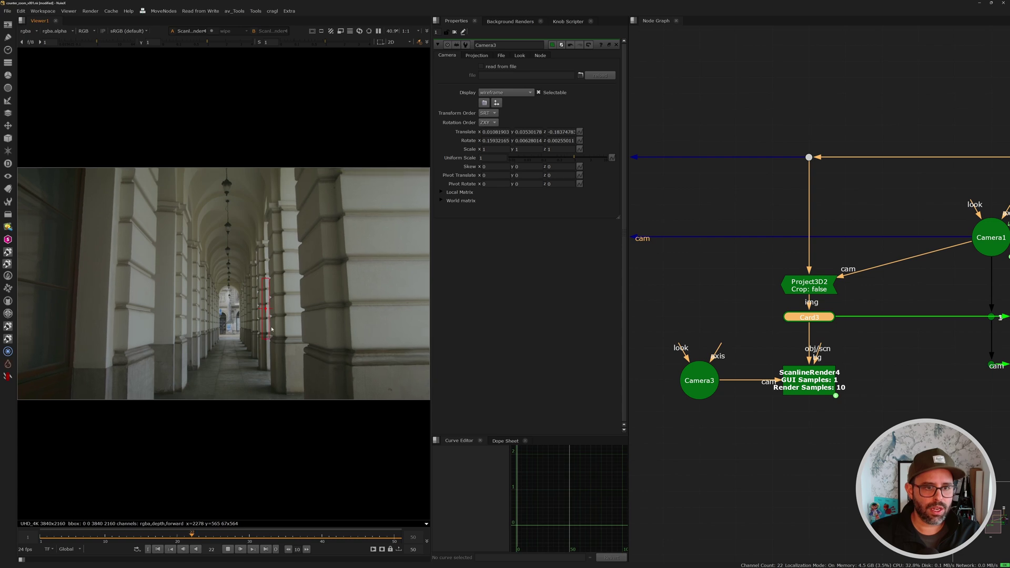
pyautogui.press('space')
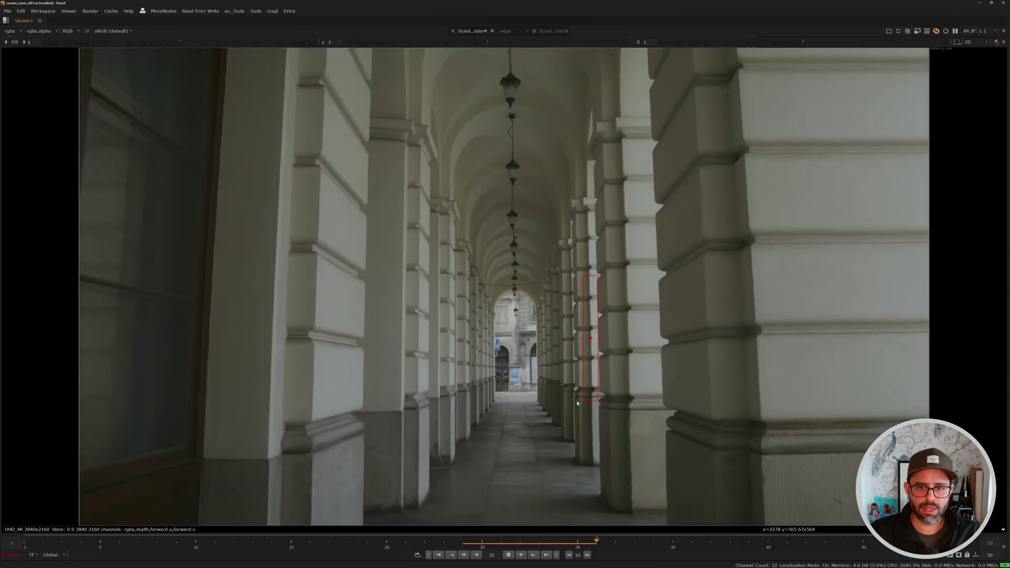
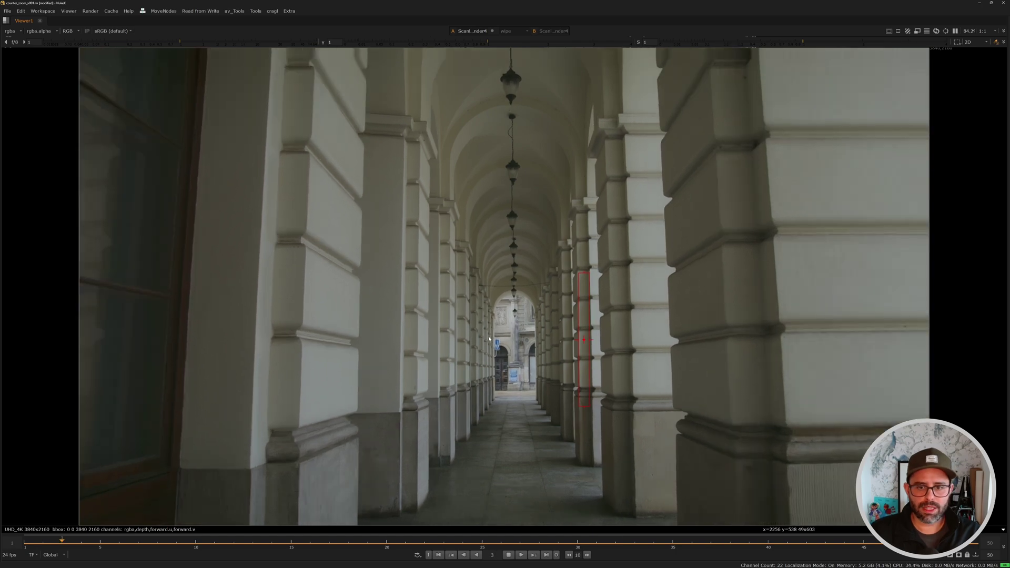
# Restore the normal viewer size, then open CameraTracker1's properties and display its tracked points over the plate.
pyautogui.press('space')
pyautogui.moveTo(765, 335); pyautogui.dragTo(757, 316, button='middle')
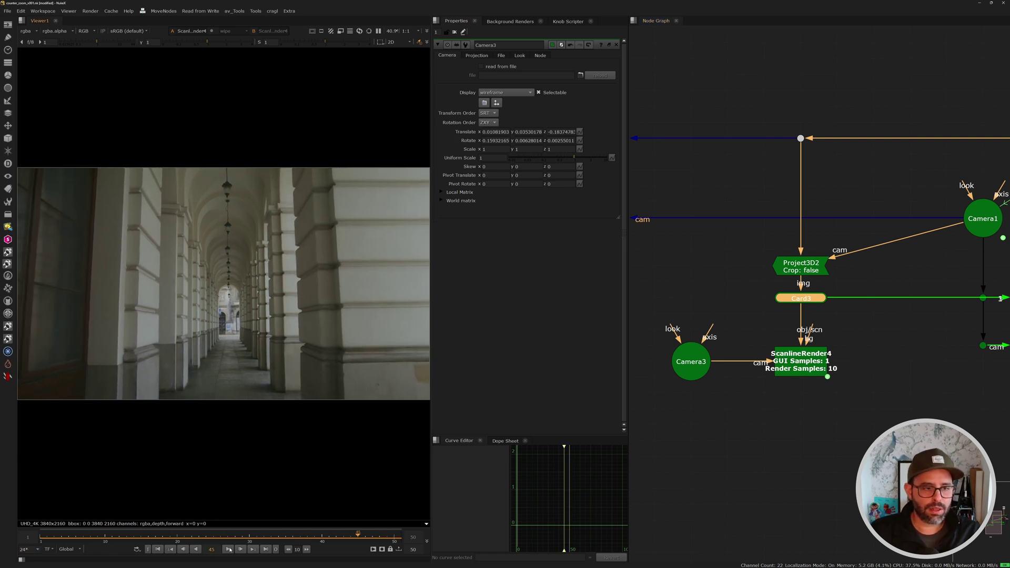
pyautogui.moveTo(929, 266); pyautogui.dragTo(708, 336, button='middle')
pyautogui.scroll(3, 818, 252)
pyautogui.doubleClick(831, 234)
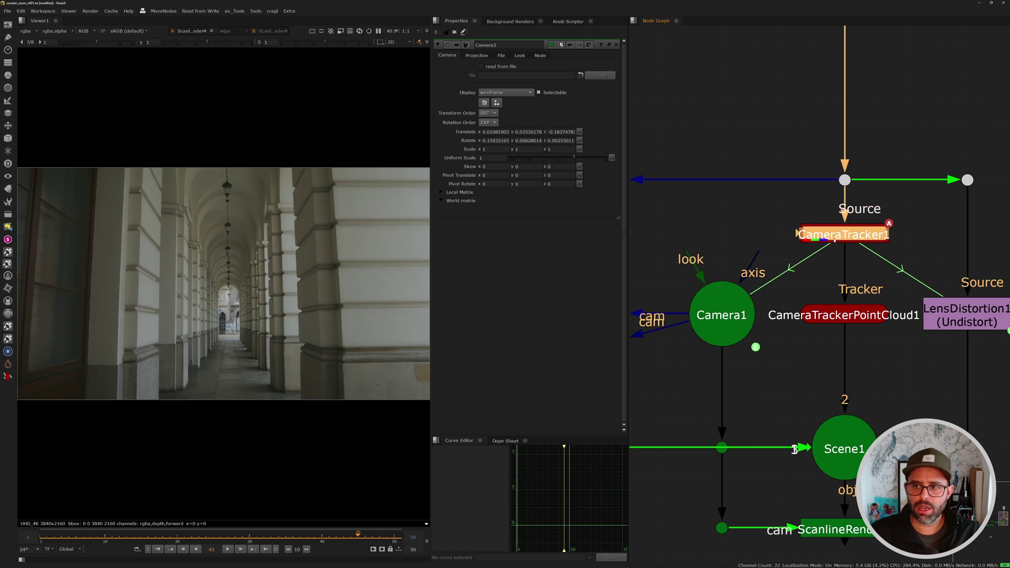
pyautogui.press('1')
# Create a card from the tracked point on the distant column at the end of the arcade.
pyautogui.scroll(10, 274, 296)
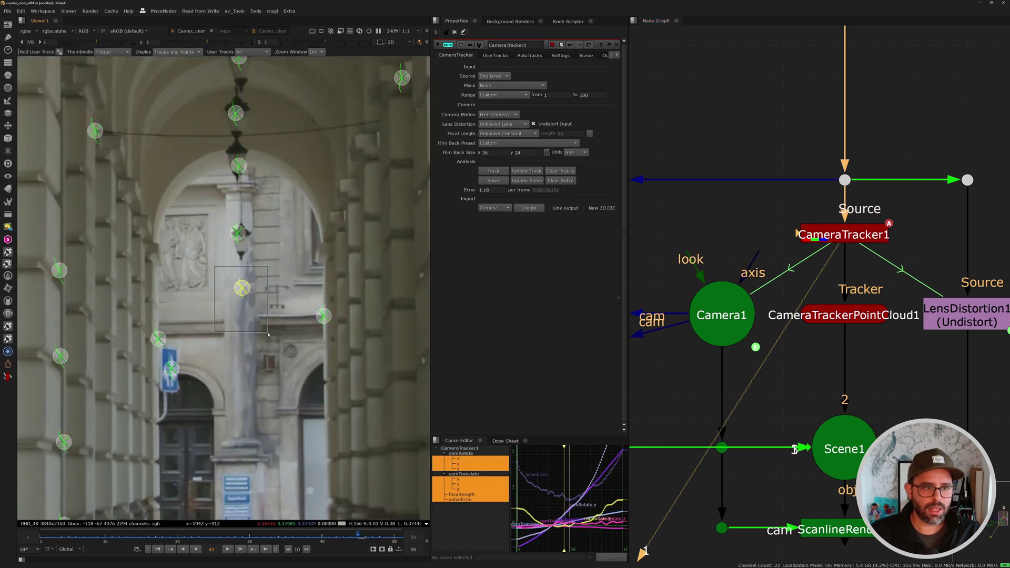
pyautogui.scroll(2, 251, 300)
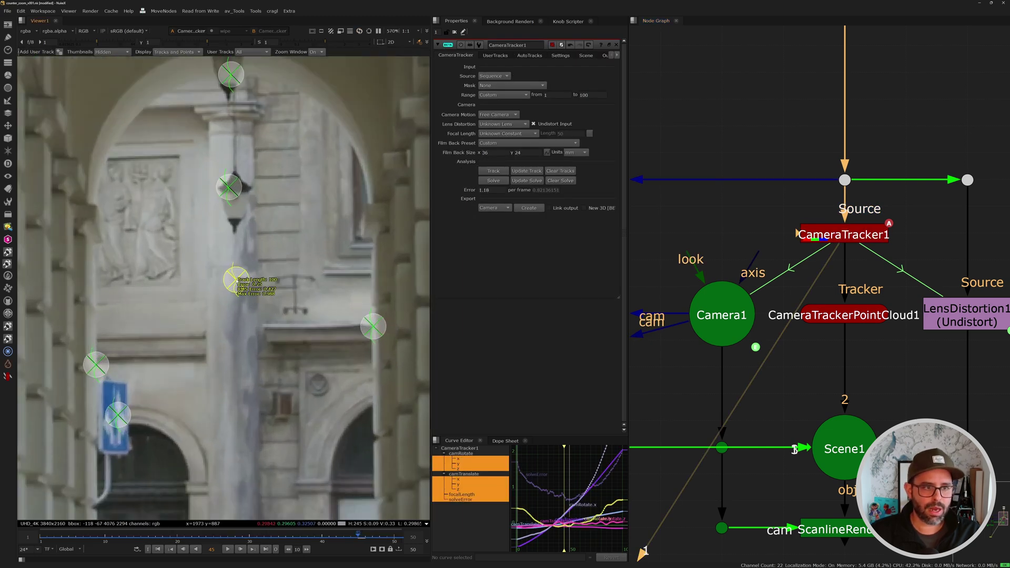
pyautogui.rightClick(236, 279)
pyautogui.moveTo(263, 303)
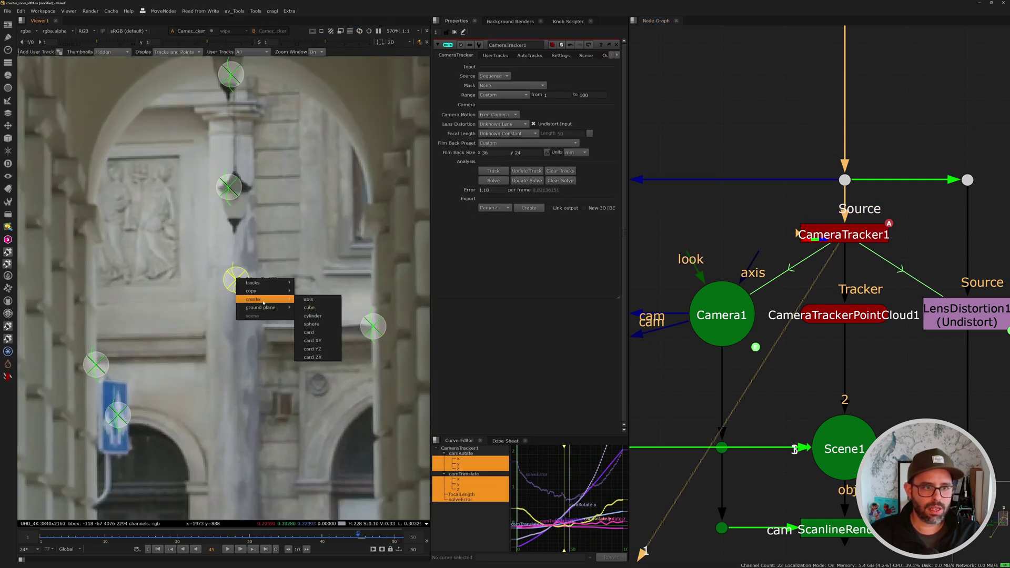
pyautogui.click(309, 331)
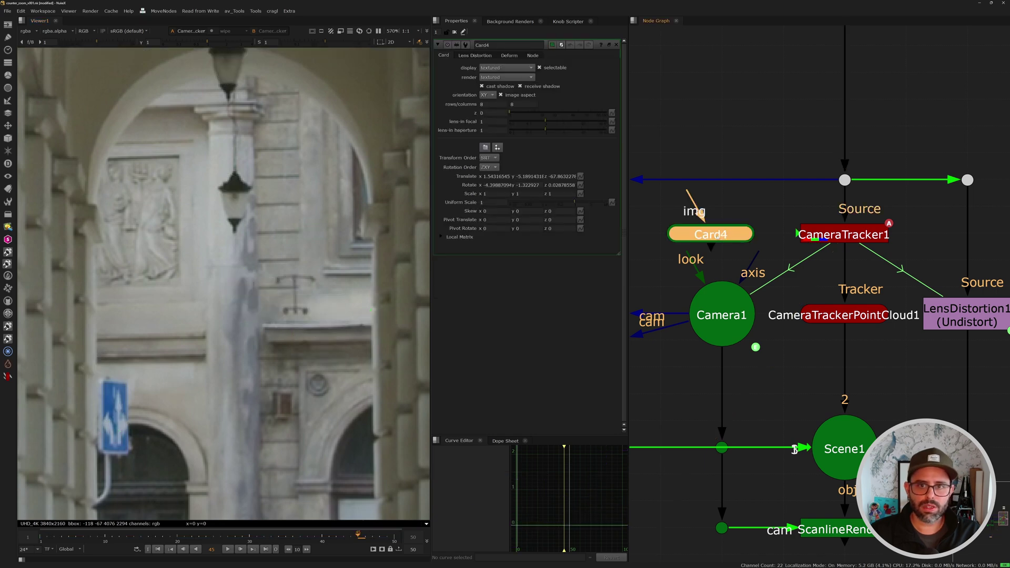
# Display ScanlineRender4's output and set Card3's Translate z to Card4's depth of about -67.863.
pyautogui.doubleClick(550, 176)
pyautogui.hotkey('ctrl', 'c')
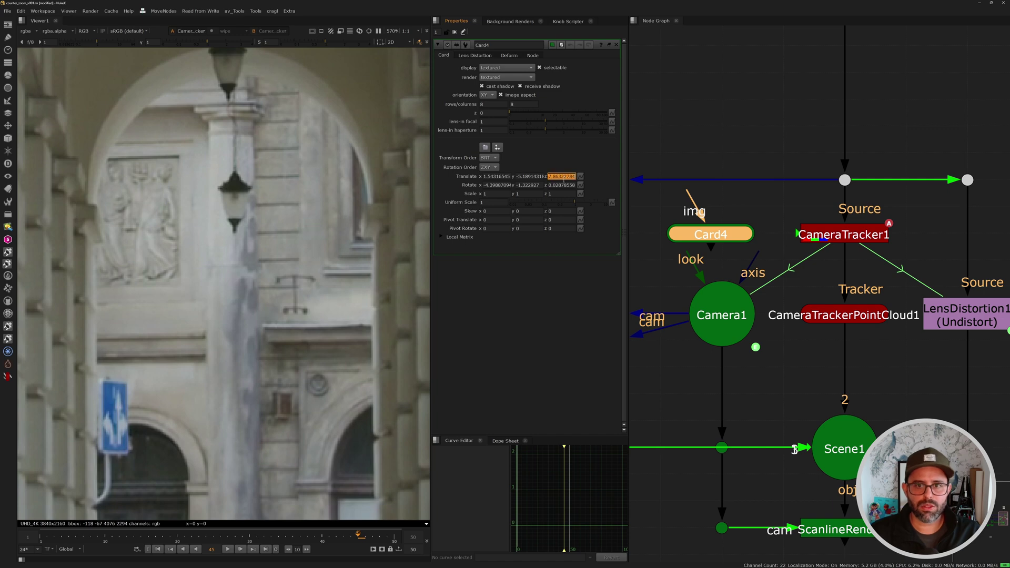
pyautogui.scroll(-3, 683, 274)
pyautogui.moveTo(684, 273); pyautogui.dragTo(959, 135, button='middle')
pyautogui.scroll(2, 644, 230)
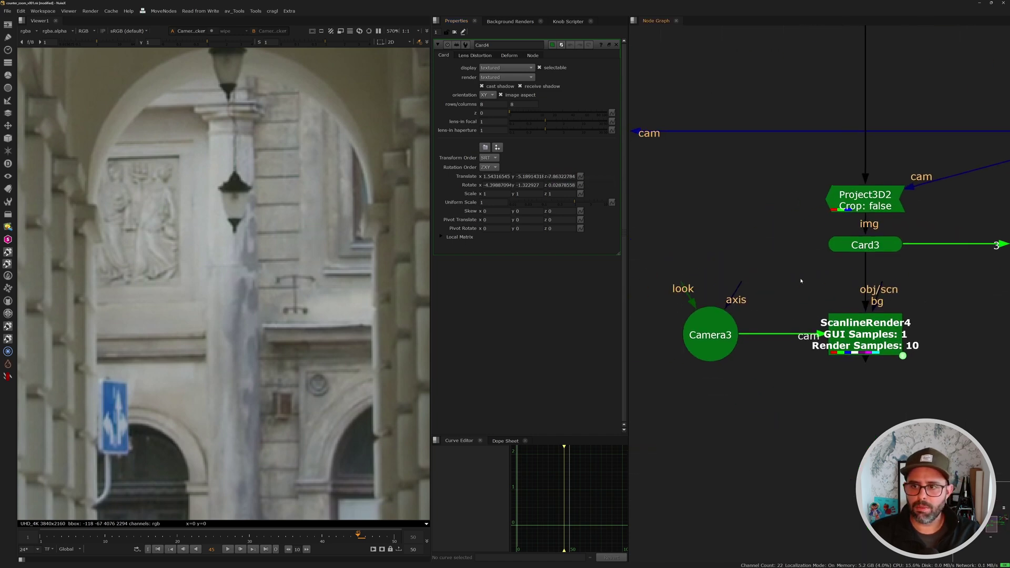
pyautogui.moveTo(800, 279); pyautogui.dragTo(778, 257, button='middle')
pyautogui.click(823, 310)
pyautogui.press('1')
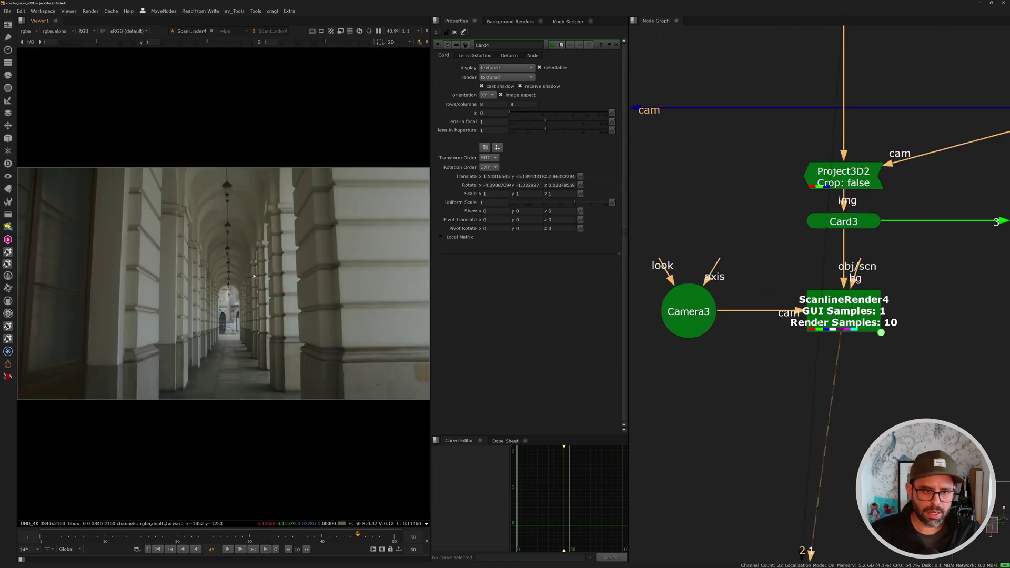
pyautogui.click(841, 221)
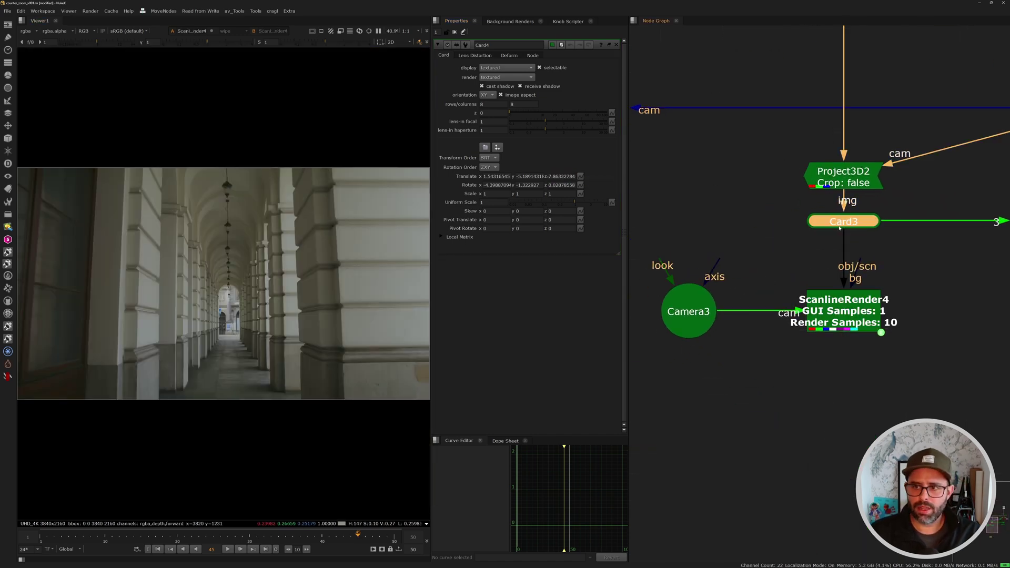
pyautogui.doubleClick(566, 176)
pyautogui.hotkey('ctrl', 'v')
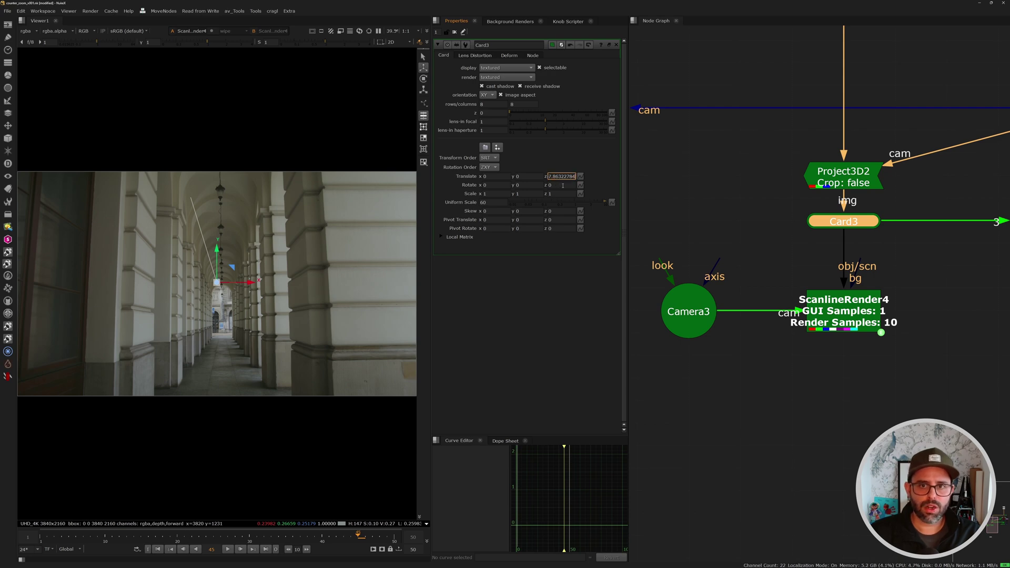
pyautogui.press('Return')
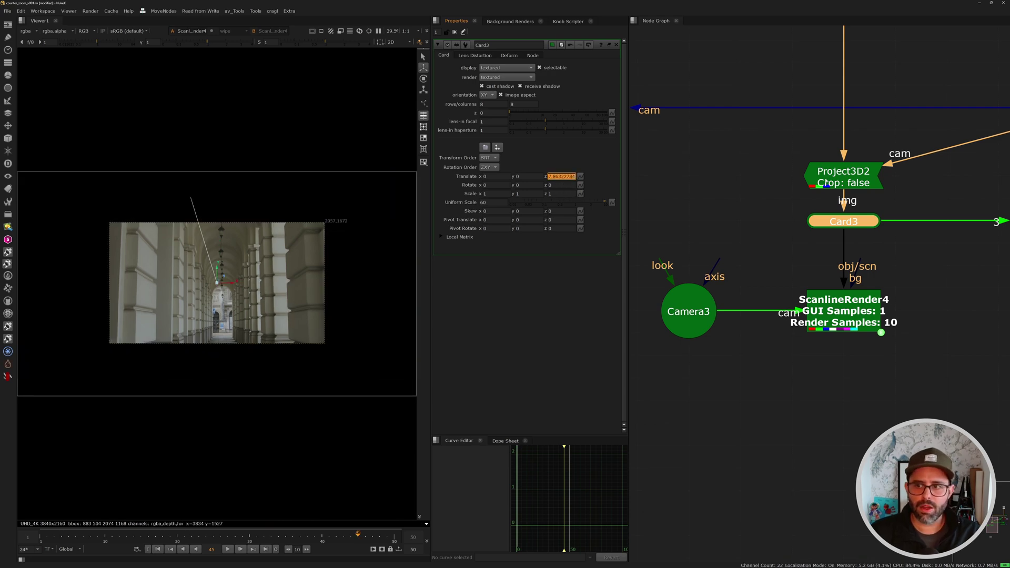
# Display Scene1 in the 3D view and orbit to examine Card3's position against the point cloud and camera.
pyautogui.scroll(-4, 825, 181)
pyautogui.moveTo(825, 181); pyautogui.dragTo(710, 234, button='middle')
pyautogui.click(901, 254)
pyautogui.press('1')
pyautogui.scroll(-3, 210, 274)
pyautogui.moveTo(210, 273); pyautogui.dragTo(243, 271, button='middle')
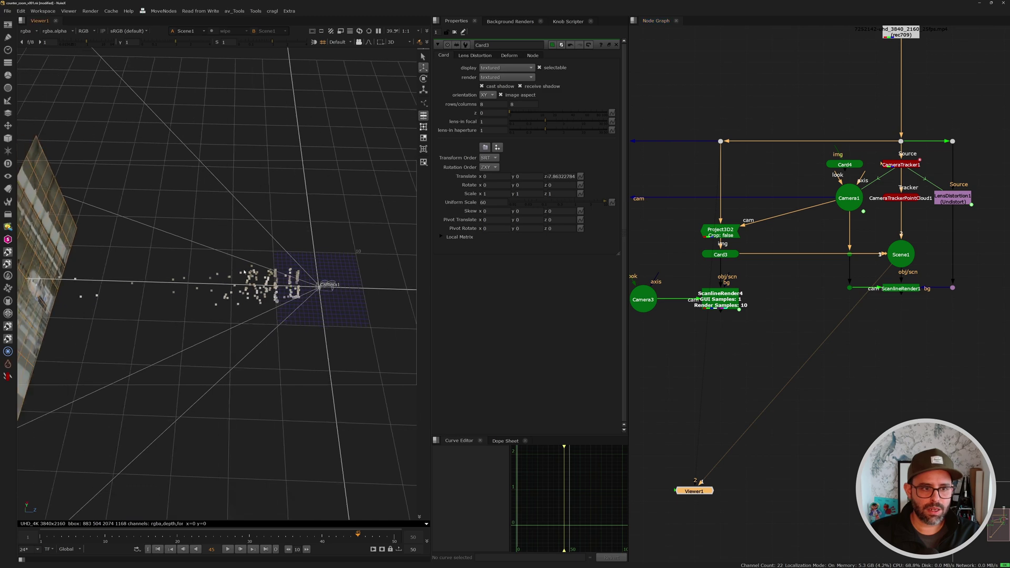
pyautogui.keyDown('alt'); pyautogui.moveTo(244, 272); pyautogui.dragTo(378, 303, button='right'); pyautogui.keyUp('alt')
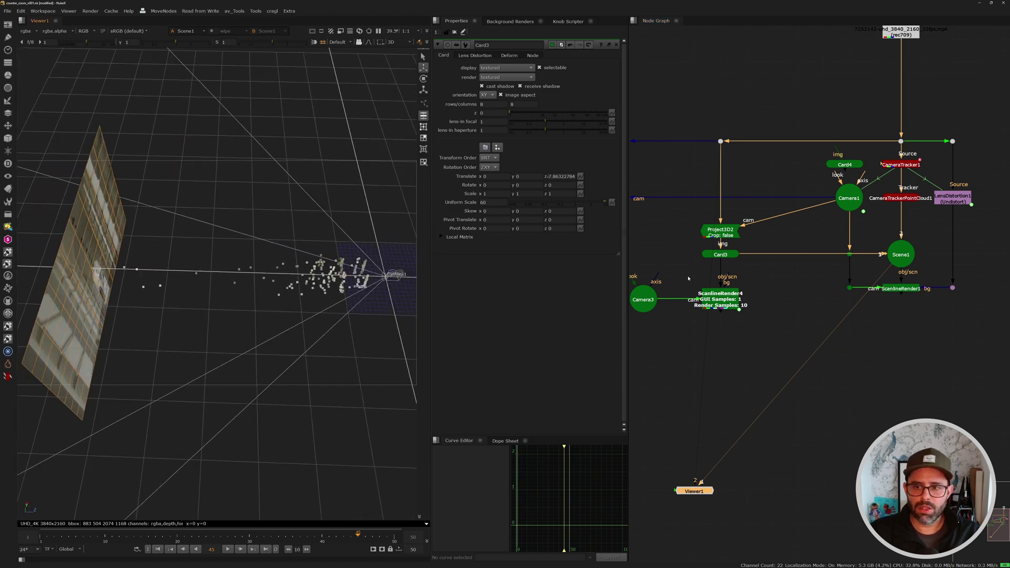
# Compare ScanlineRender4's 2D output with Scene1 to check how much of the frame Card3 covers.
pyautogui.moveTo(689, 275); pyautogui.dragTo(779, 332)
pyautogui.press('1')
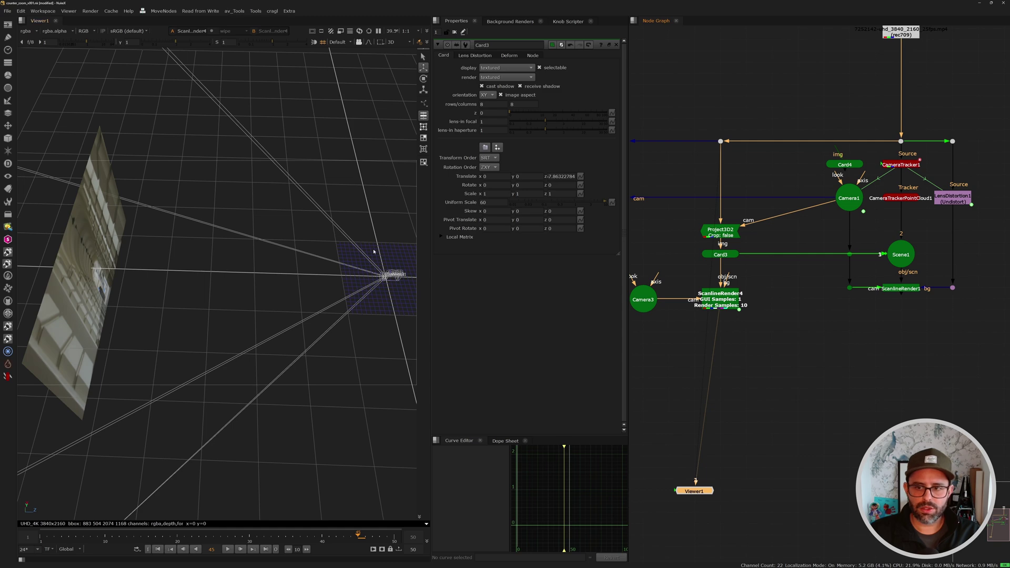
pyautogui.press('Tab')
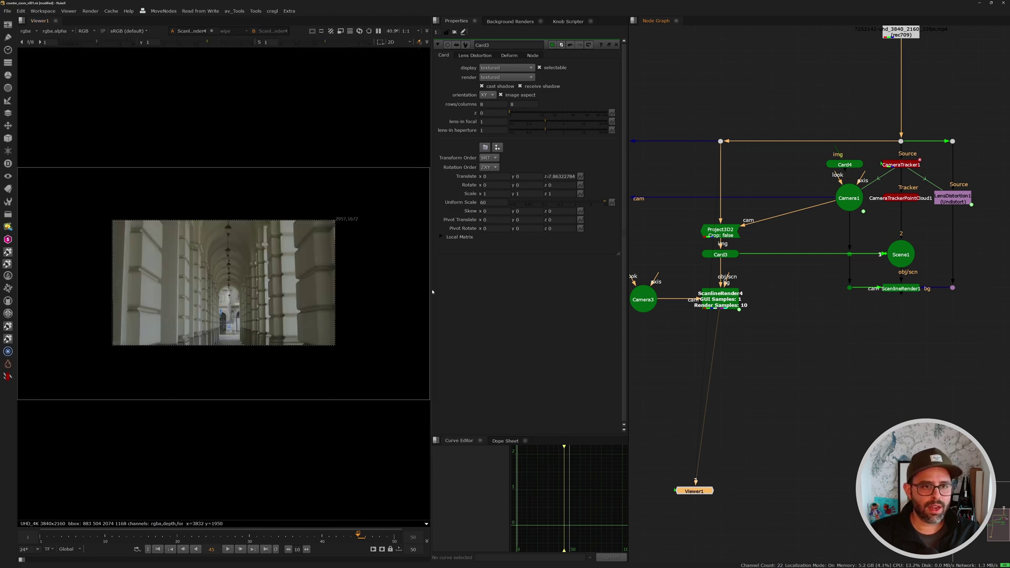
pyautogui.click(894, 253)
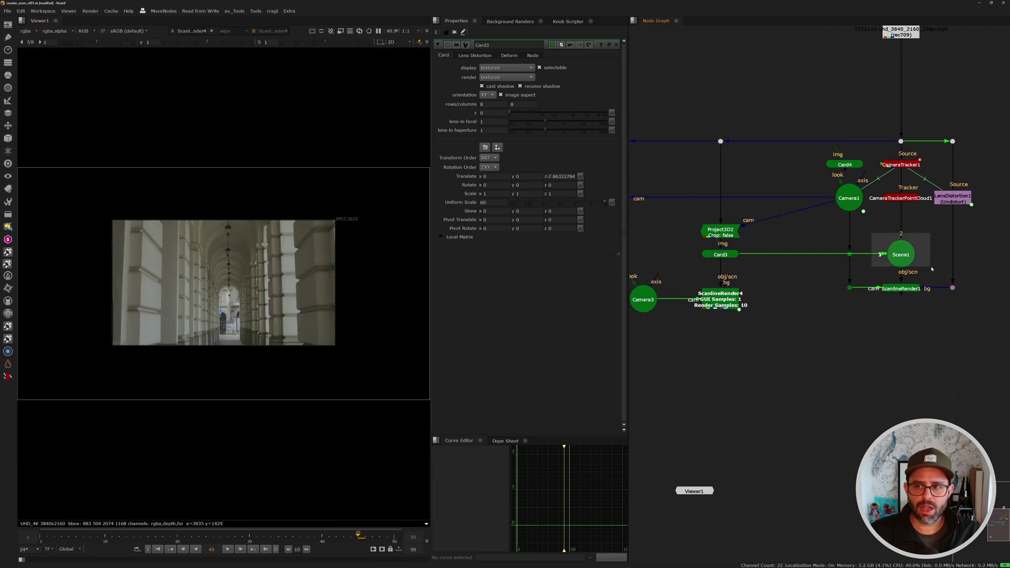
pyautogui.press('2')
pyautogui.keyDown('ctrl'); pyautogui.moveTo(236, 249); pyautogui.dragTo(275, 239); pyautogui.keyUp('ctrl')
pyautogui.press('Tab')
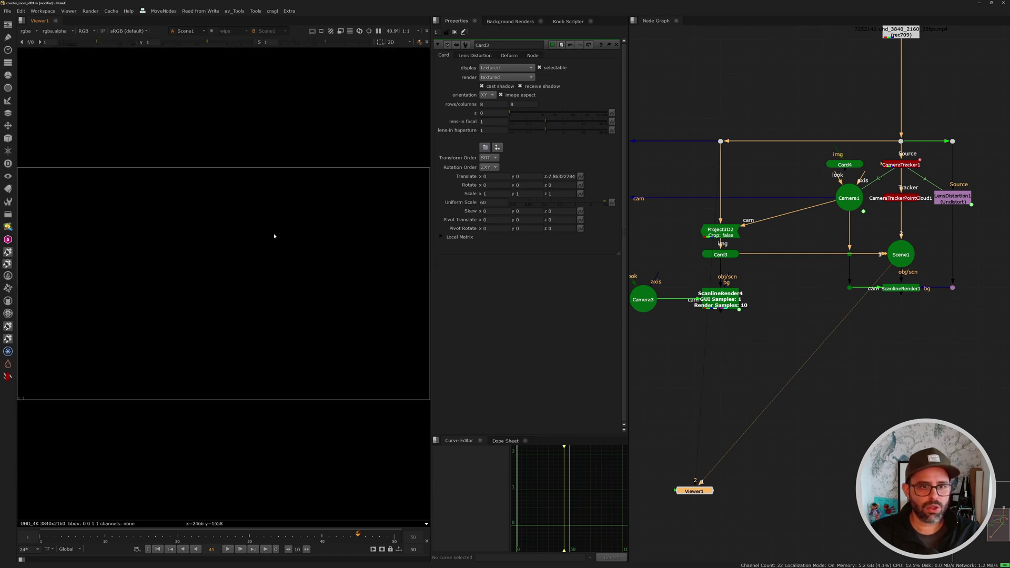
pyautogui.press('1')
pyautogui.scroll(4, 690, 224)
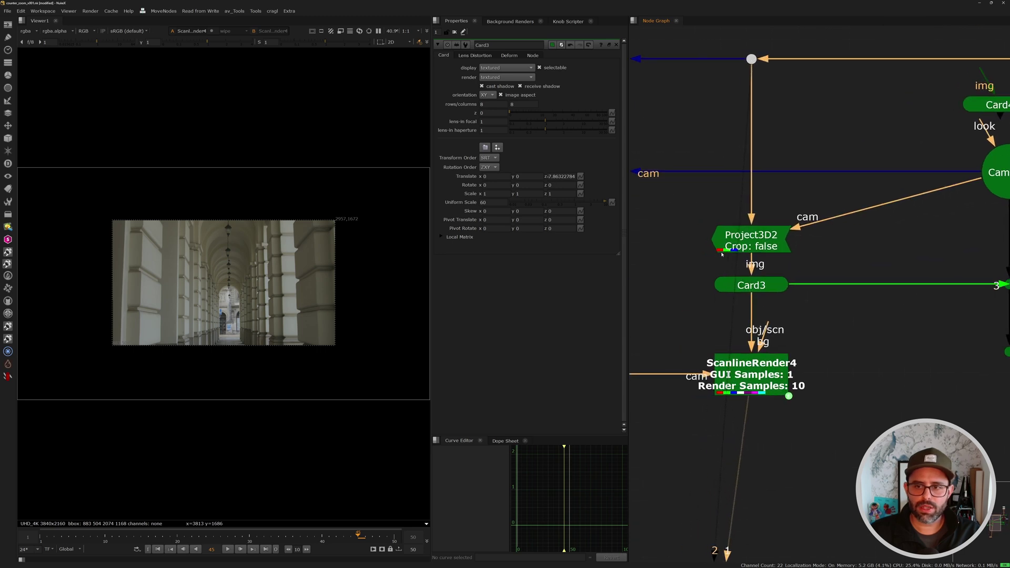
# Set Card3's Uniform Scale to 160 so the projection fills the frame.
pyautogui.click(743, 285)
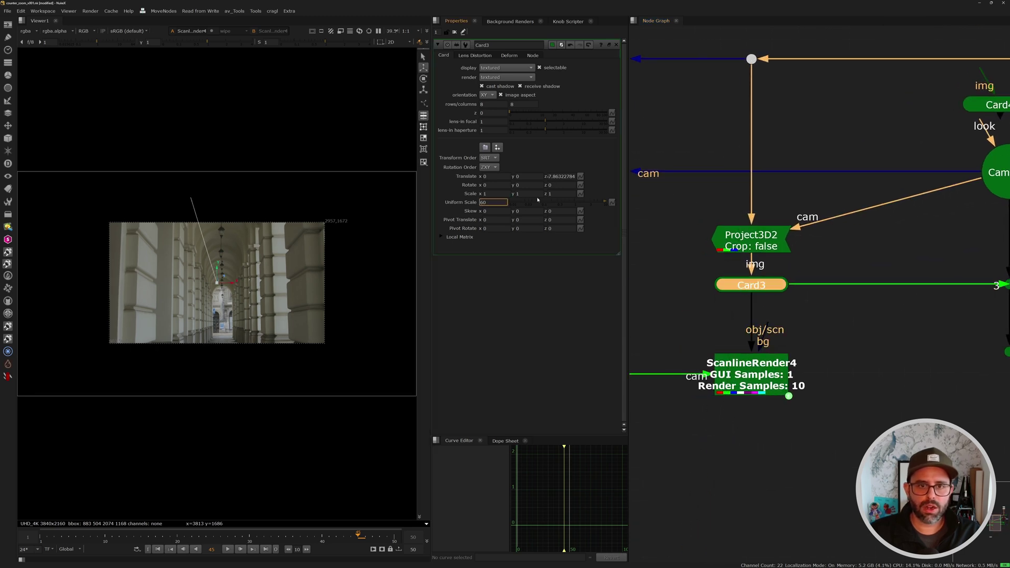
pyautogui.press('Up')
pyautogui.press('Up')
pyautogui.press('Up')
pyautogui.press('Up')
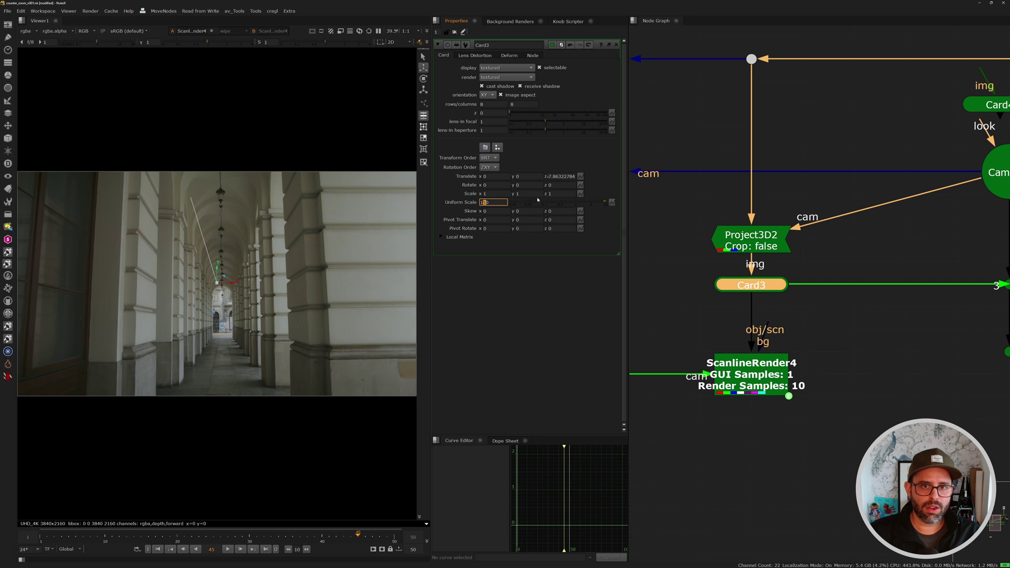
# Close Card3's properties and play back ScanlineRender4's output, marking the distant column to examine its stabilisation.
pyautogui.click(227, 549)
pyautogui.click(615, 45)
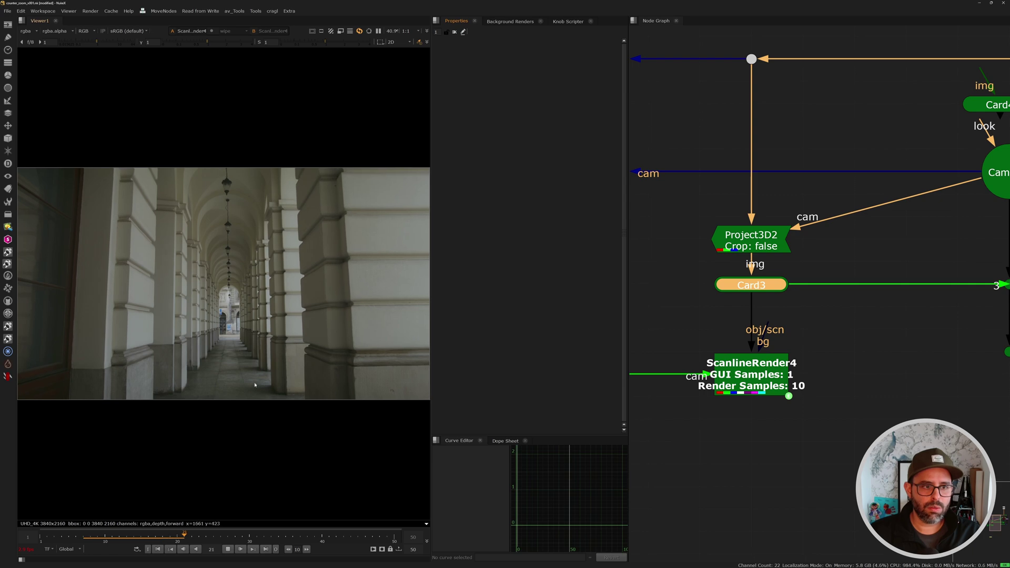
pyautogui.scroll(10, 232, 321)
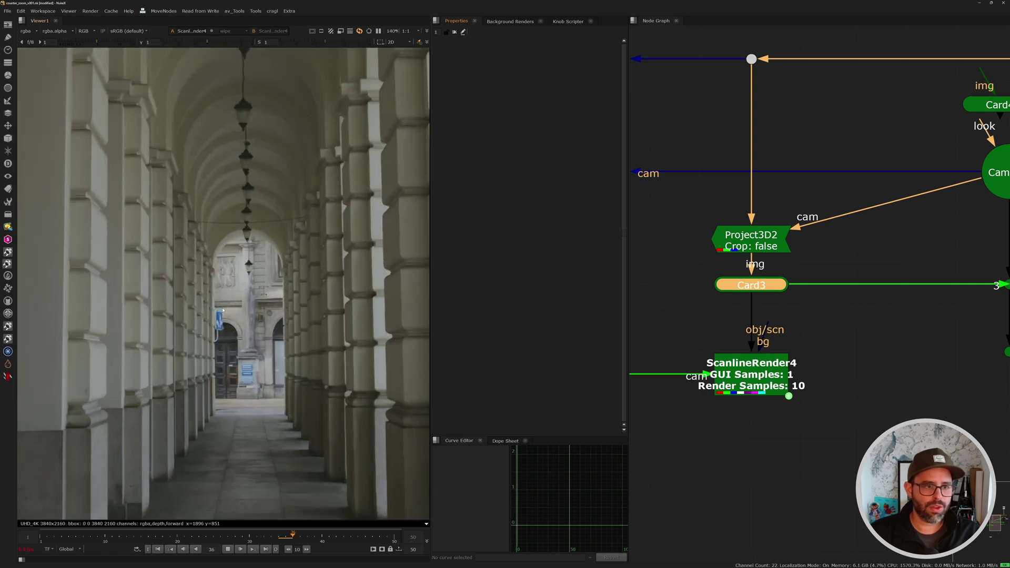
pyautogui.keyDown('ctrl'); pyautogui.keyDown('shift'); pyautogui.moveTo(233, 237); pyautogui.dragTo(285, 408); pyautogui.keyUp('shift'); pyautogui.keyUp('ctrl')
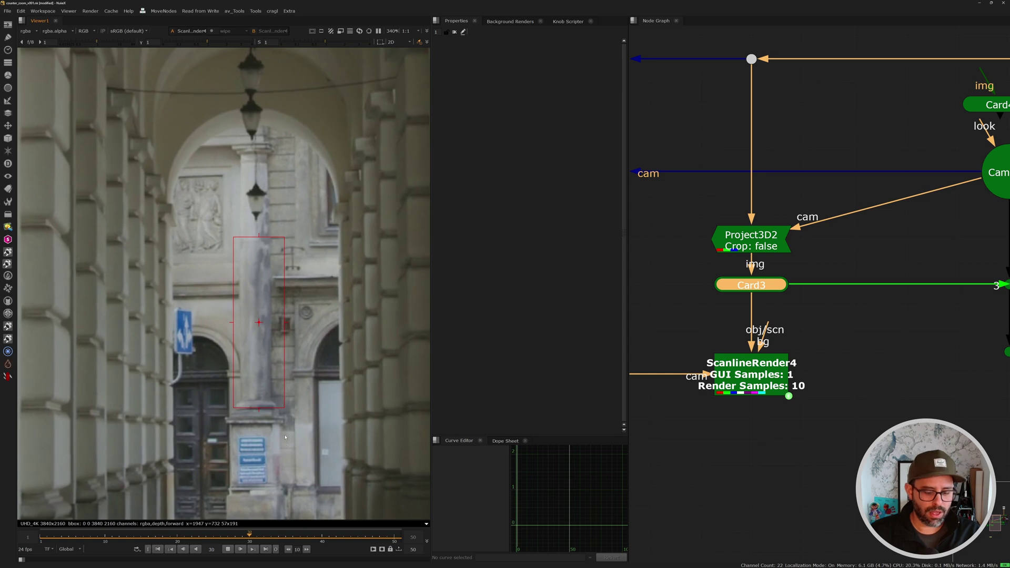
pyautogui.press('f')
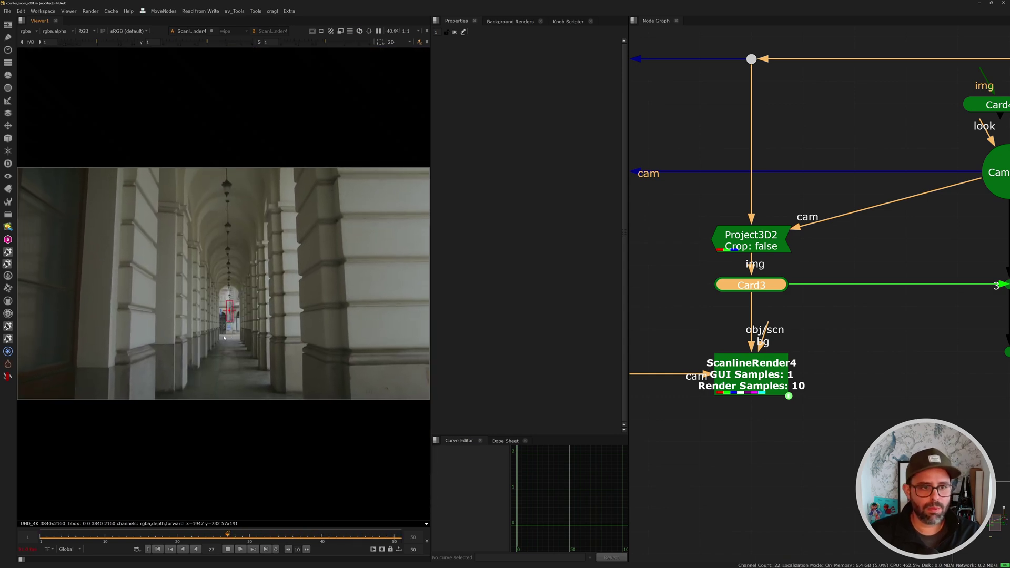
pyautogui.click(228, 549)
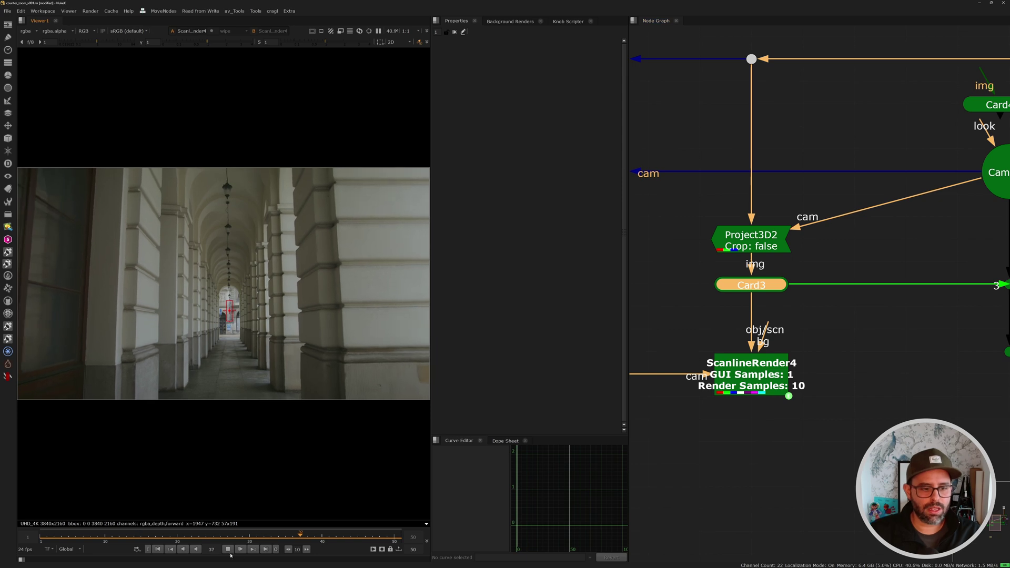
# Open CameraTracker1's properties and display its tracks on the plate again.
pyautogui.scroll(-4, 976, 246)
pyautogui.moveTo(976, 246); pyautogui.dragTo(813, 300, button='middle')
pyautogui.scroll(6, 880, 243)
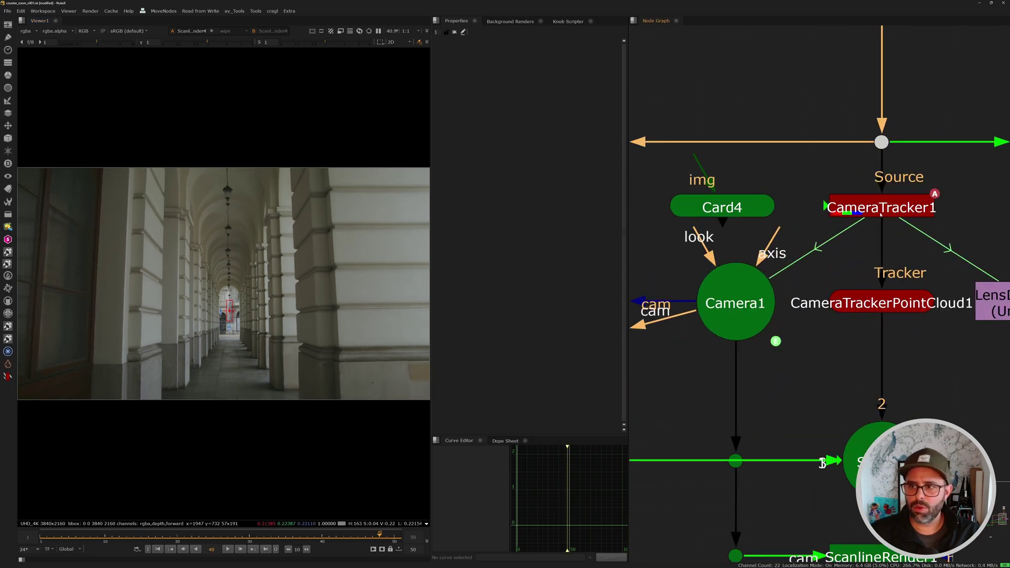
pyautogui.click(882, 210)
pyautogui.doubleClick(882, 208)
pyautogui.press('1')
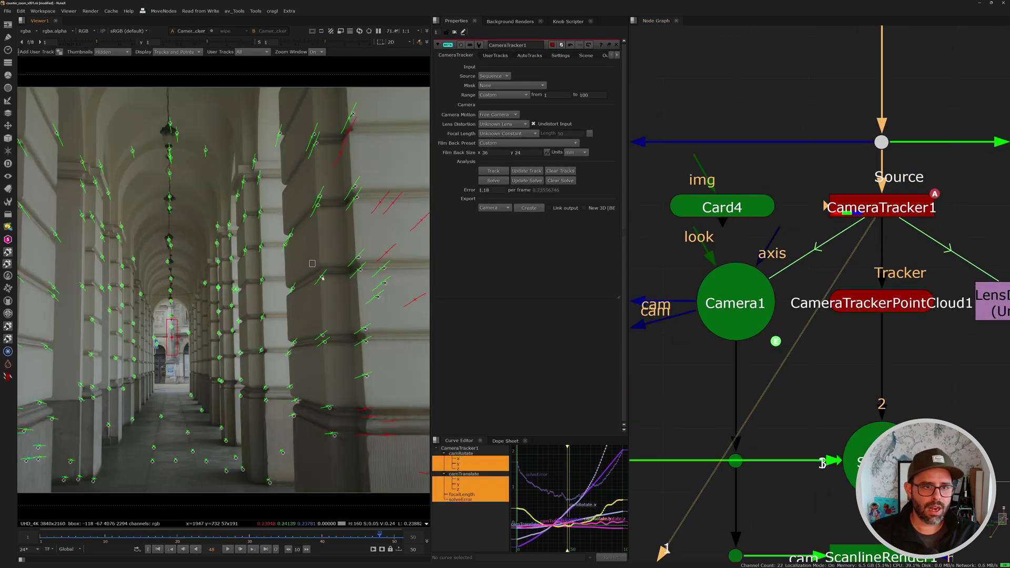
# Create a card from the tracked point on the large foreground pillar and delete Card4.
pyautogui.scroll(-1, 321, 281)
pyautogui.scroll(3, 322, 282)
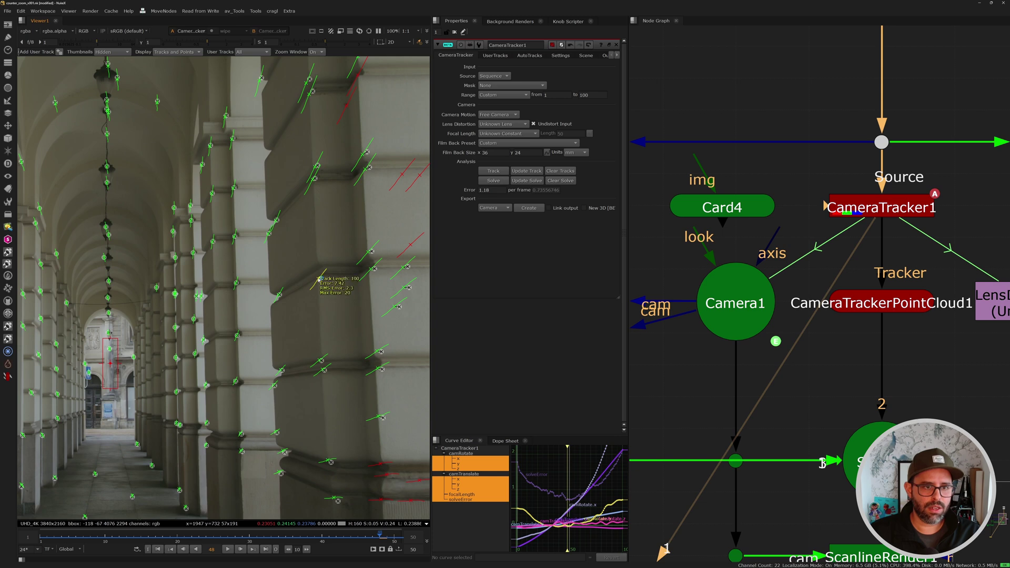
pyautogui.rightClick(319, 279)
pyautogui.moveTo(341, 298)
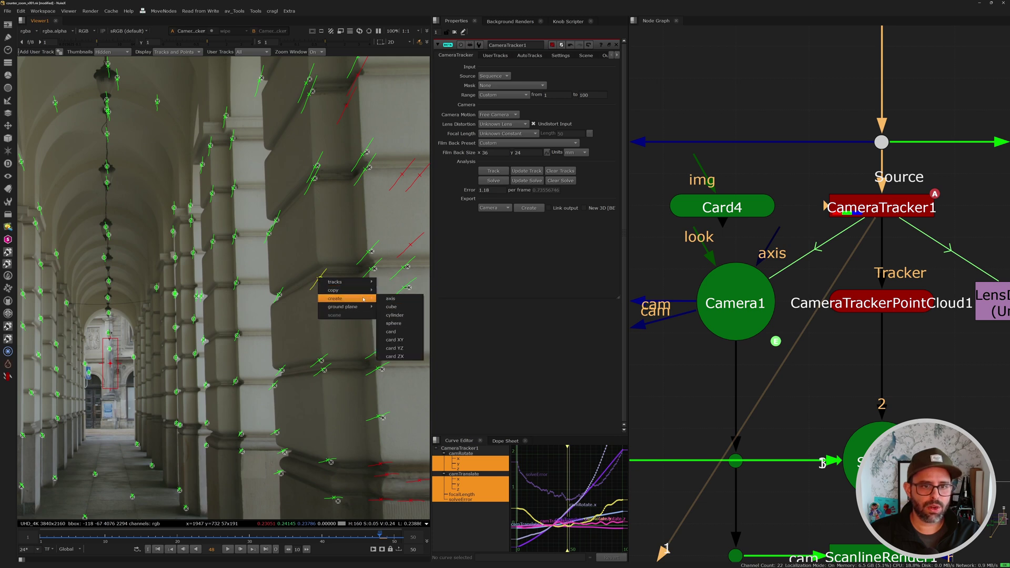
pyautogui.click(392, 331)
pyautogui.click(715, 207)
pyautogui.press('Delete')
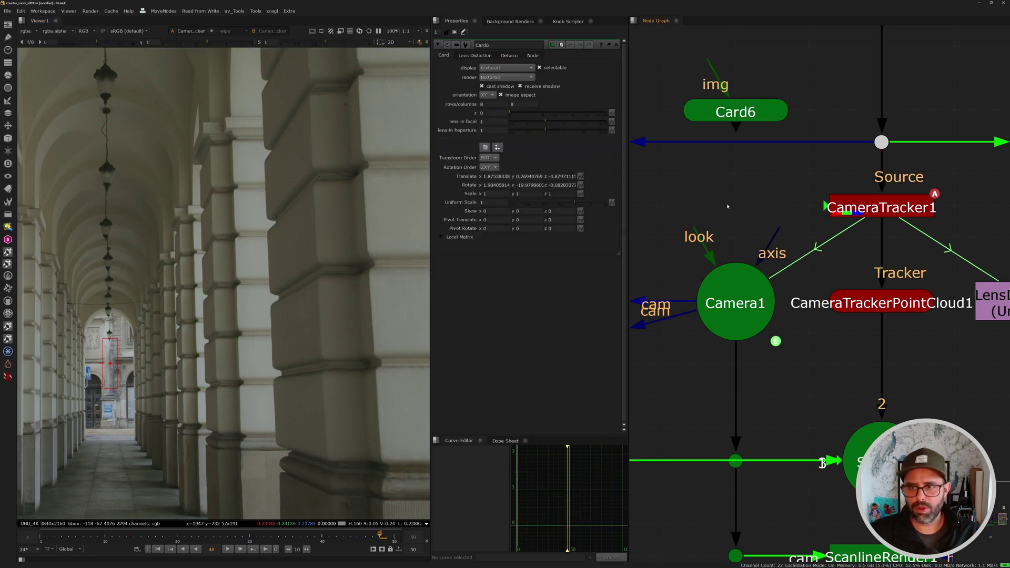
# Copy Card6's Translate z of -4.87971115 into Card3's Translate z.
pyautogui.click(739, 110)
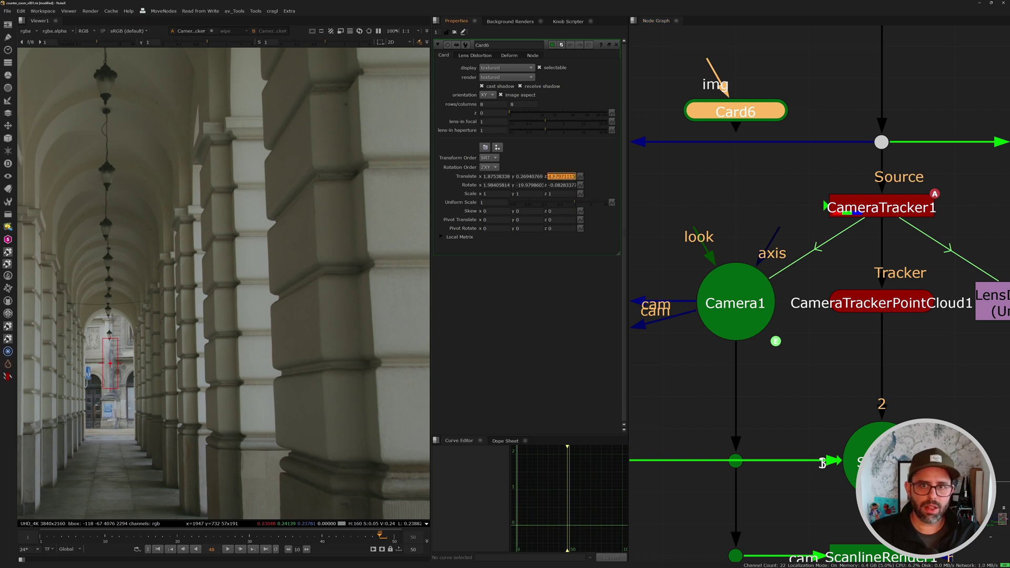
pyautogui.scroll(-2, 708, 203)
pyautogui.moveTo(706, 207); pyautogui.dragTo(985, 68, button='middle')
pyautogui.scroll(1, 731, 255)
pyautogui.doubleClick(735, 247)
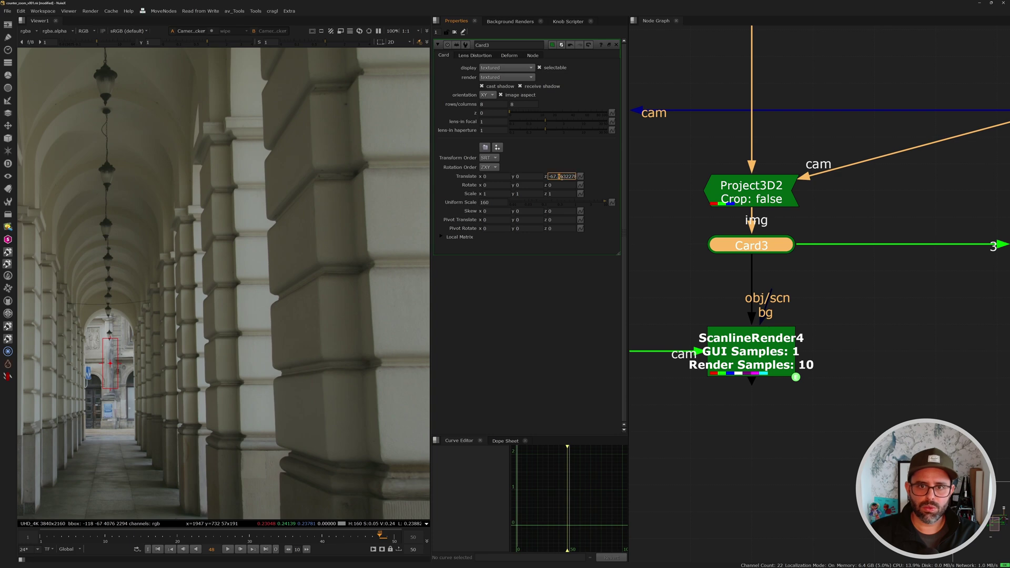
pyautogui.write('4.87971115')
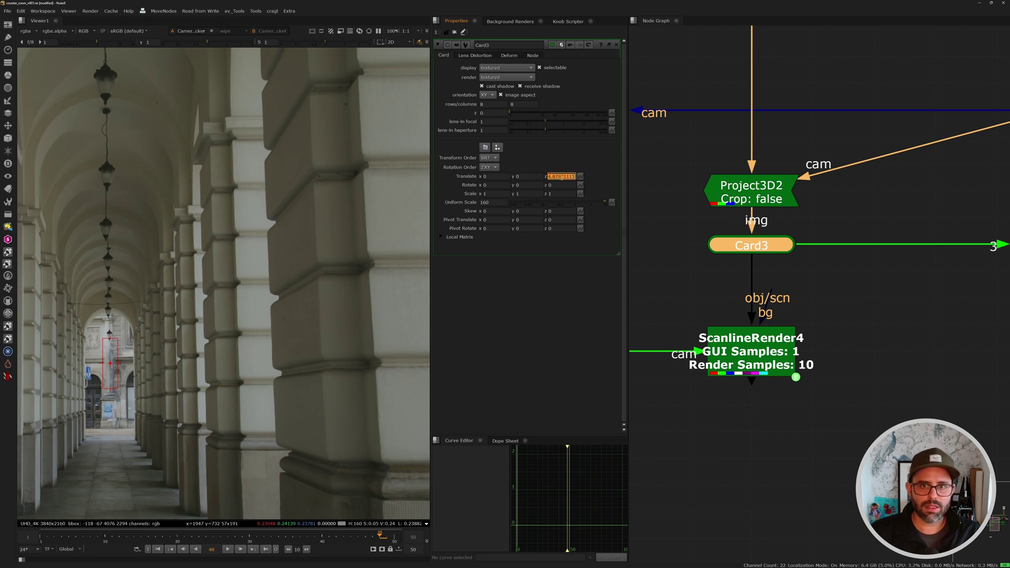
# Display Scene1 in the 3D view to examine Card3's new depth relative to the point cloud and camera.
pyautogui.click(666, 270)
pyautogui.scroll(-3, 732, 275)
pyautogui.moveTo(814, 275); pyautogui.dragTo(725, 275, button='middle')
pyautogui.click(910, 256)
pyautogui.press('1')
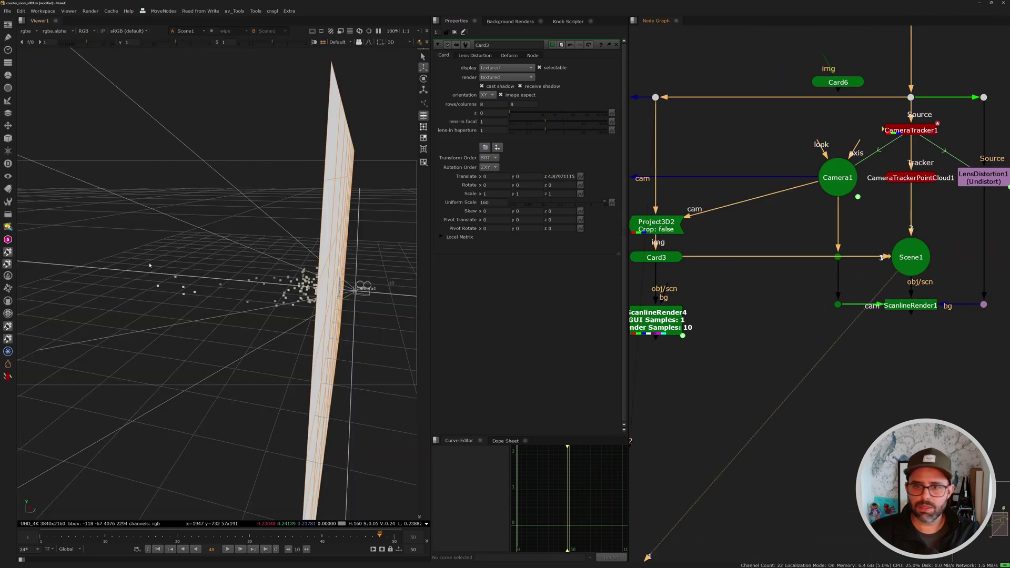
# View ScanlineRender4's output in 2D, fit the whole frame and play the sequence to check the stabilisation at the foreground pillar.
pyautogui.keyDown('ctrl'); pyautogui.moveTo(150, 265); pyautogui.dragTo(323, 287); pyautogui.keyUp('ctrl')
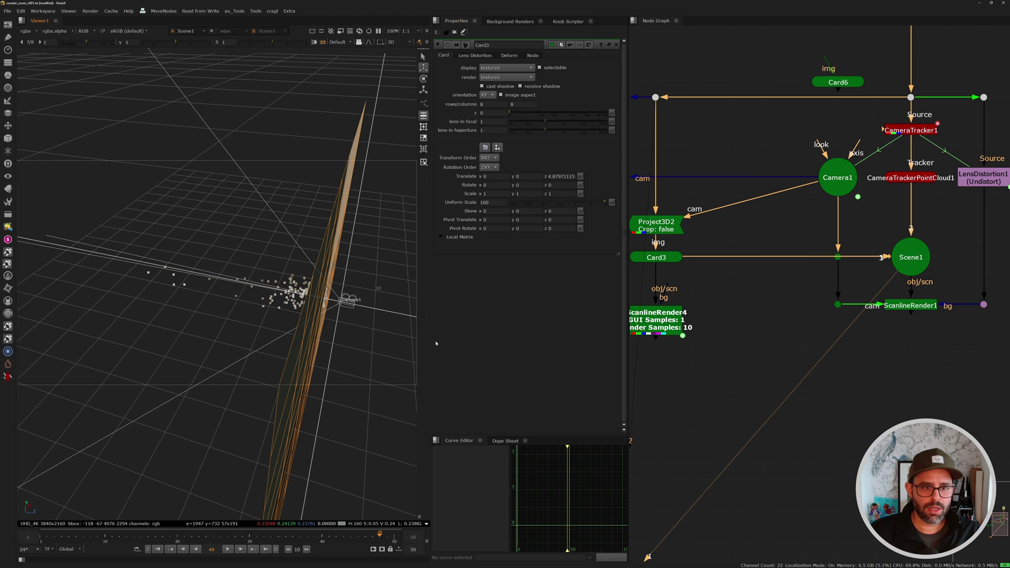
pyautogui.moveTo(757, 276); pyautogui.dragTo(857, 272, button='middle')
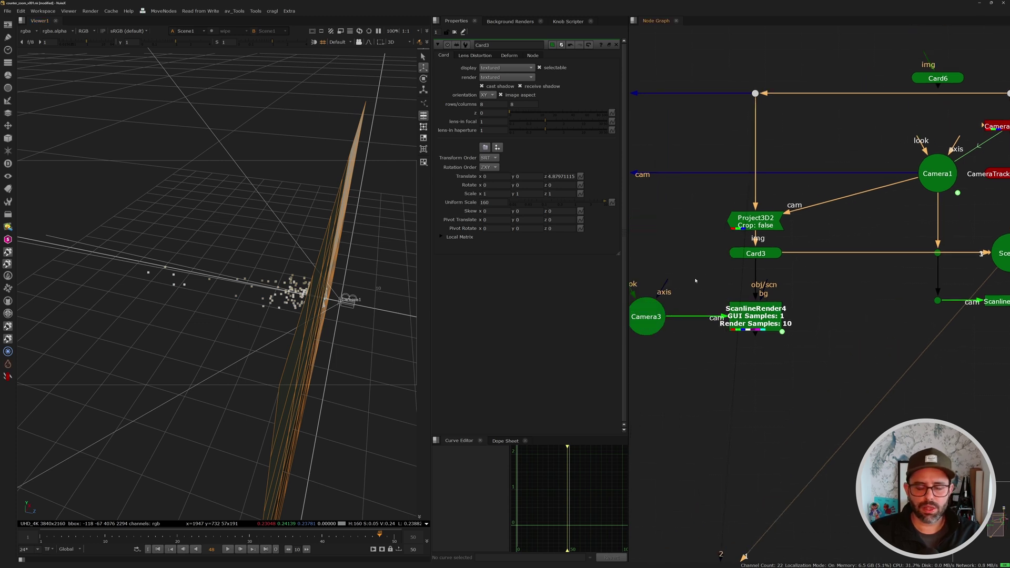
pyautogui.moveTo(695, 280); pyautogui.dragTo(707, 243, button='middle')
pyautogui.click(763, 279)
pyautogui.press('1')
pyautogui.press('Tab')
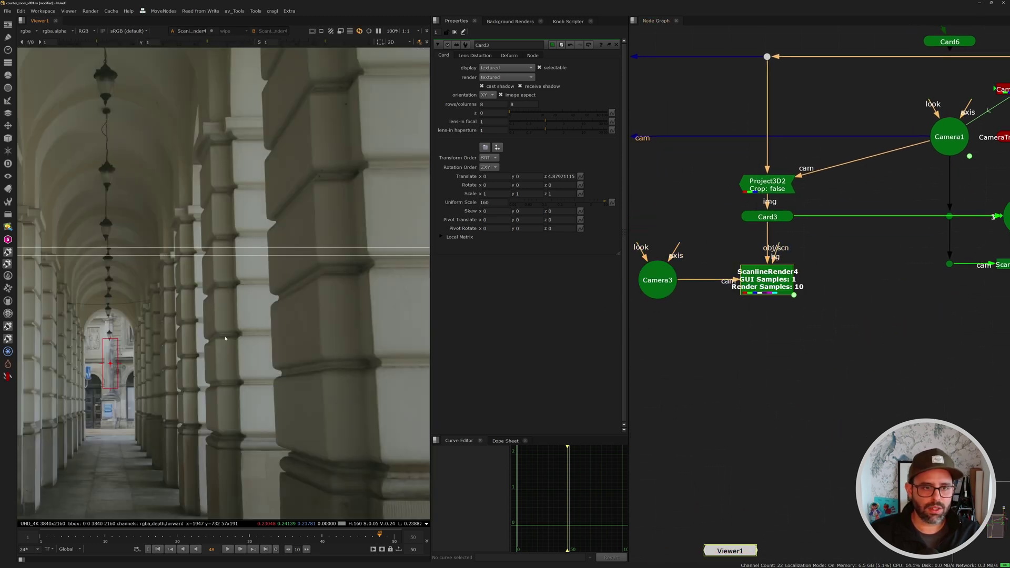
pyautogui.press('f')
pyautogui.click(227, 549)
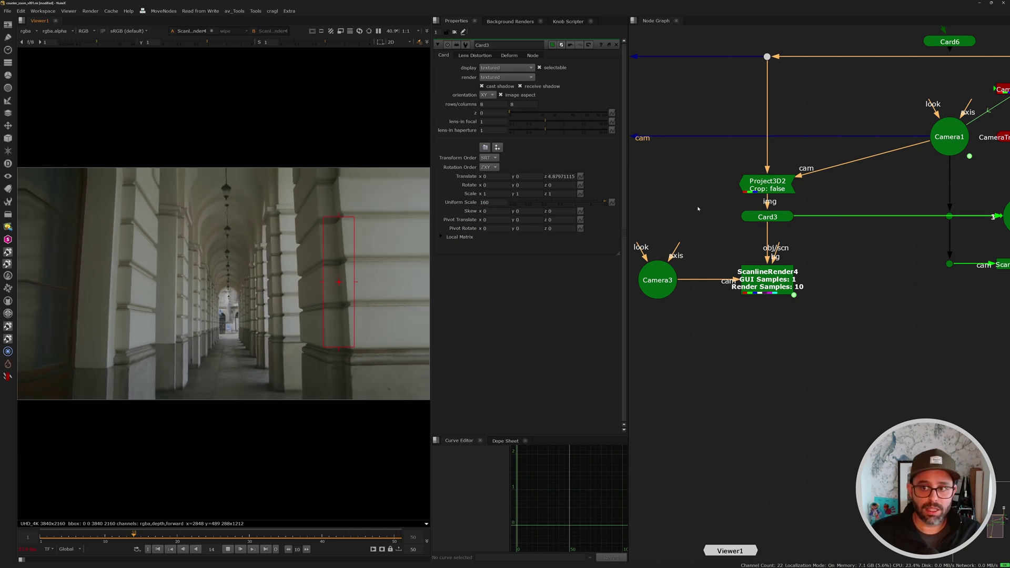
# Select Card3 in the node graph and close its properties to clear its transform handles from the view.
pyautogui.moveTo(695, 196); pyautogui.dragTo(844, 264)
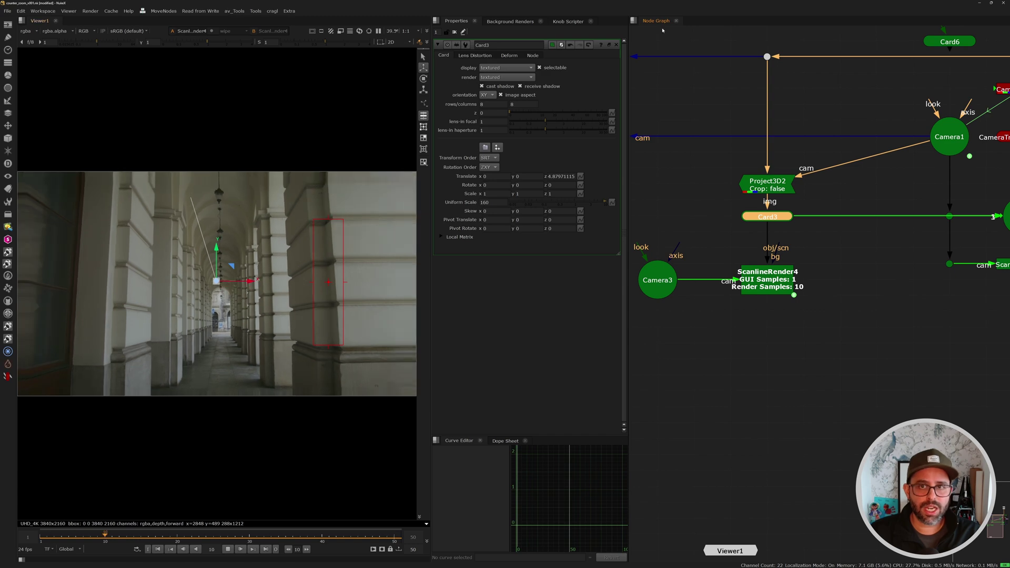
pyautogui.click(617, 45)
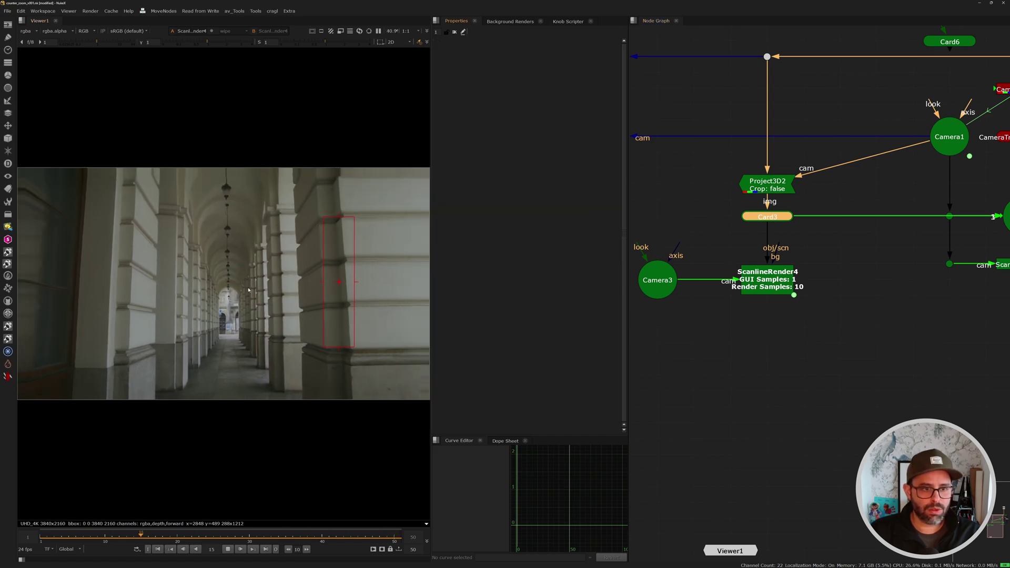